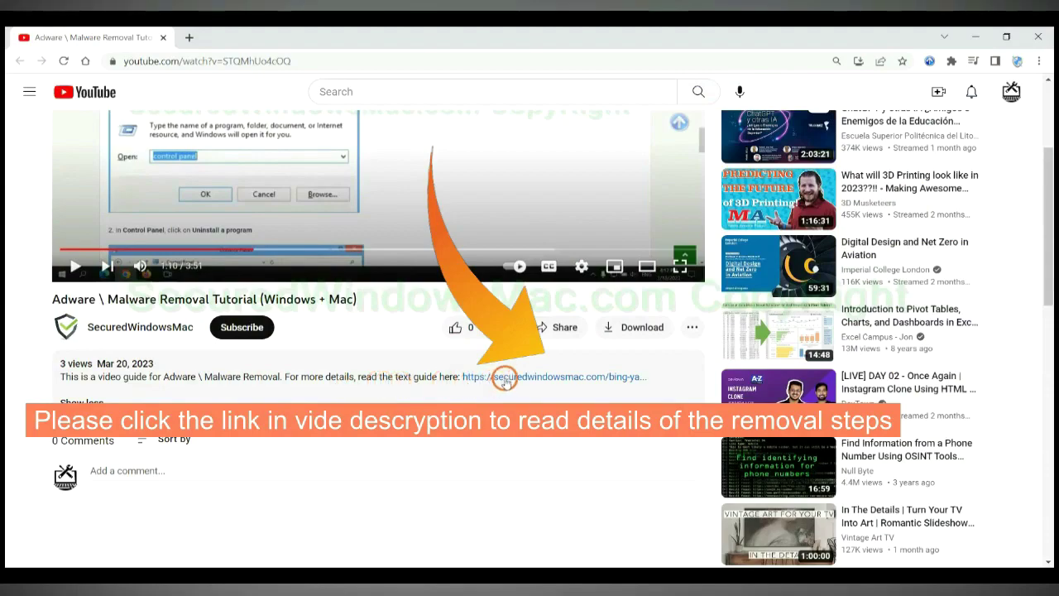
# Open the removal guide and scroll to the Instant Automatic Removal heading with SpyHunter download links
pyautogui.click(505, 379)
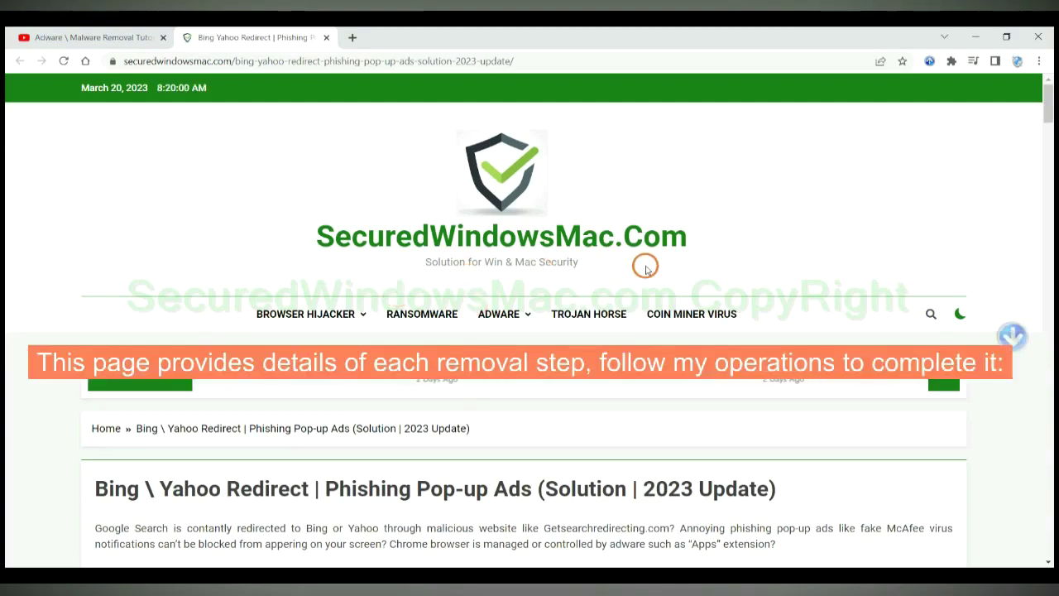
pyautogui.scroll(-5, 750, 250)
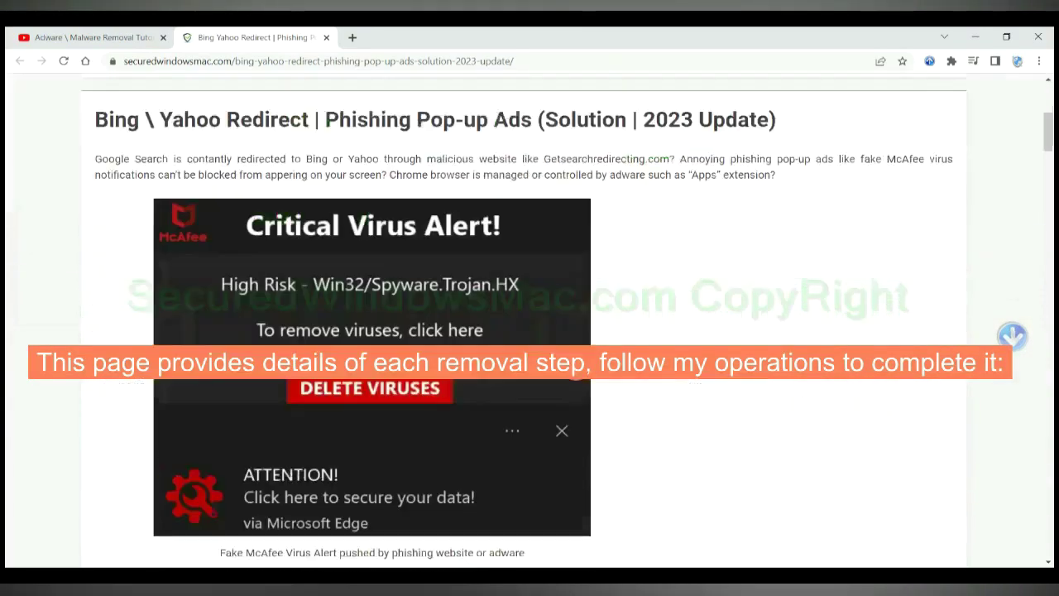
pyautogui.scroll(-2, 750, 250)
pyautogui.scroll(-5, 750, 250)
pyautogui.scroll(-1, 576, 370)
pyautogui.scroll(-1, 577, 370)
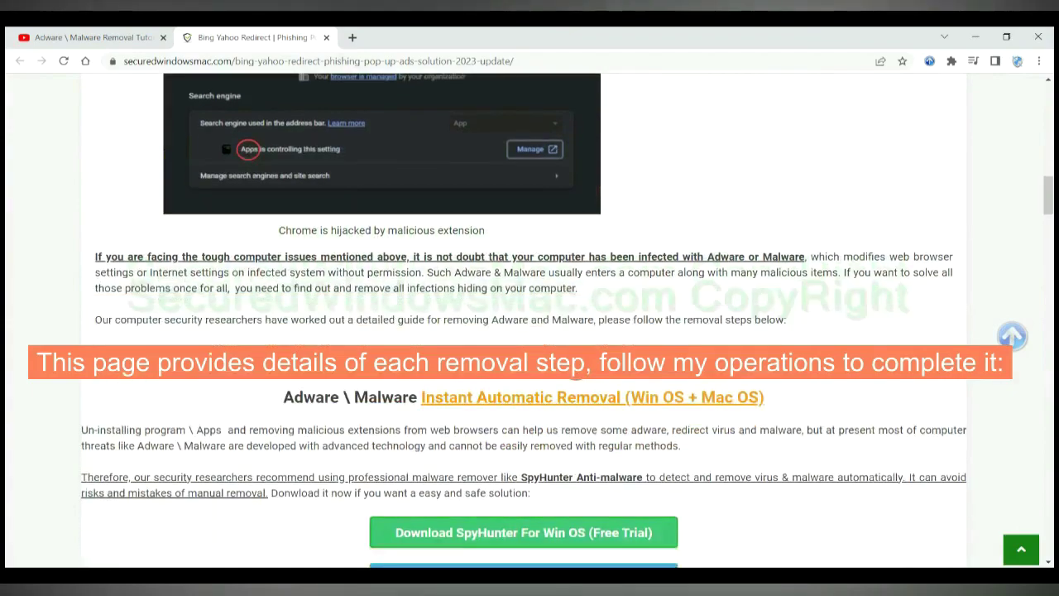
pyautogui.scroll(-1, 576, 370)
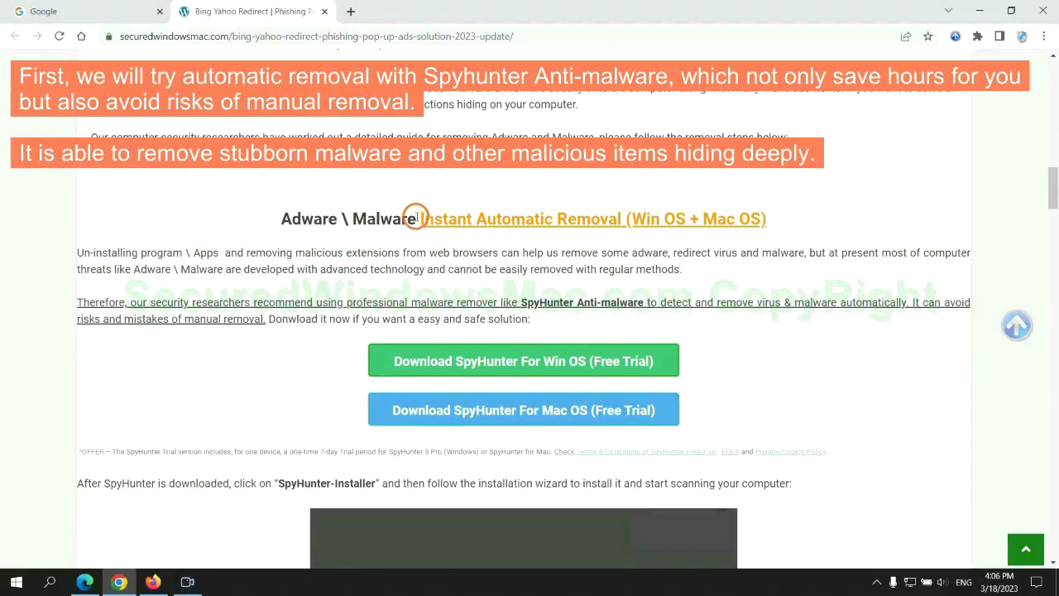
pyautogui.moveTo(419, 218); pyautogui.dragTo(618, 218)
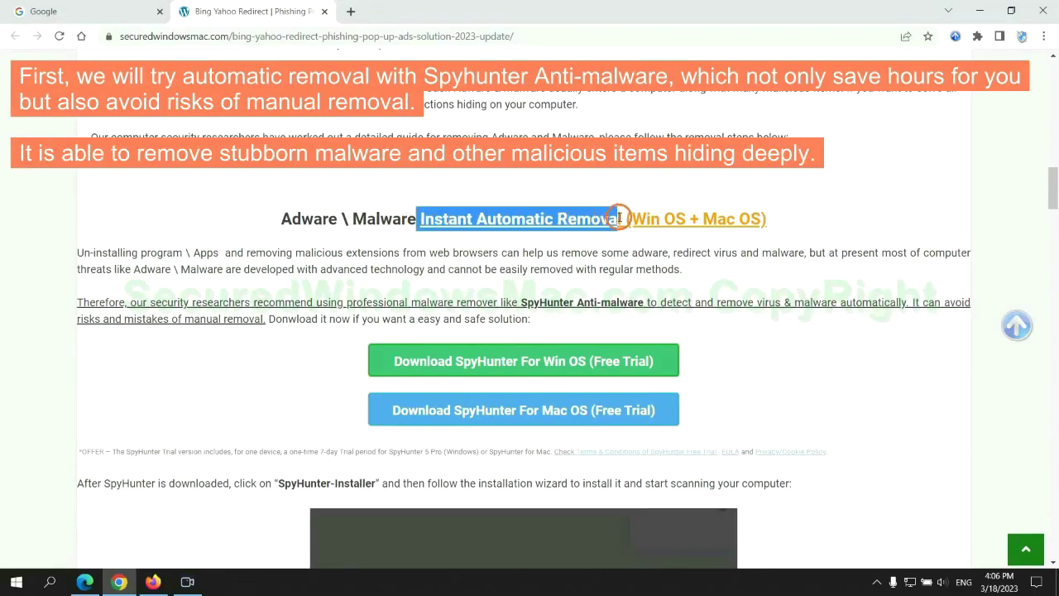
pyautogui.click(529, 184)
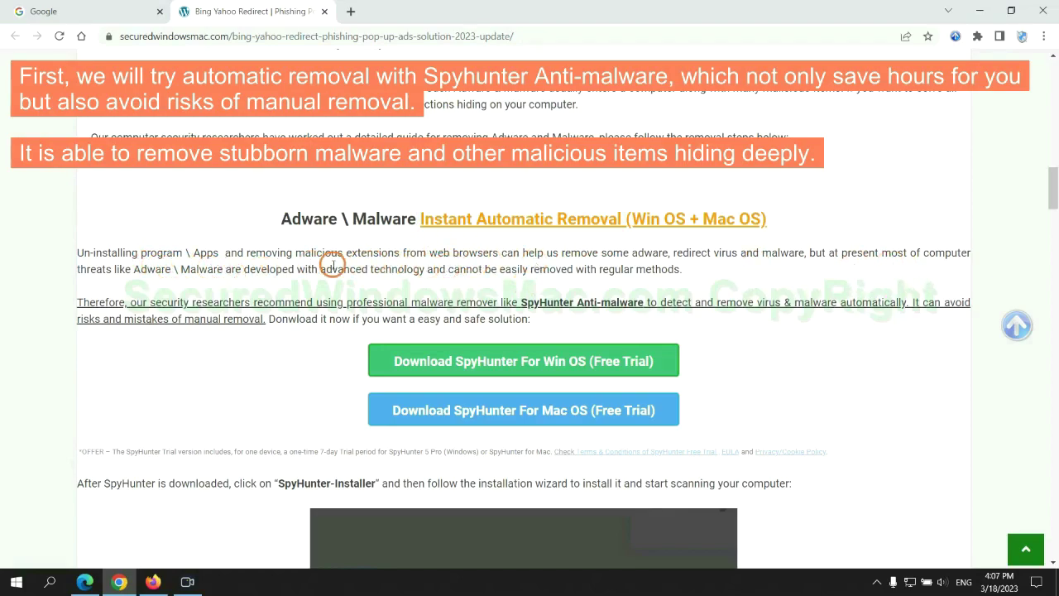
# Download SpyHunter for Win OS, keep the .exe despite the warning, and run it
pyautogui.scroll(-1, 525, 300)
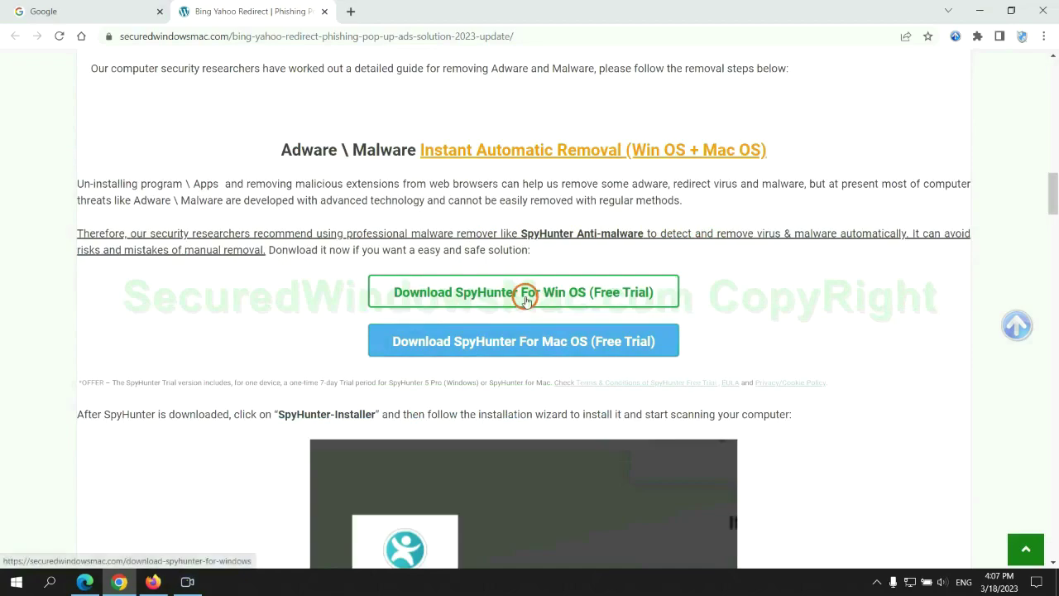
pyautogui.scroll(-1, 536, 333)
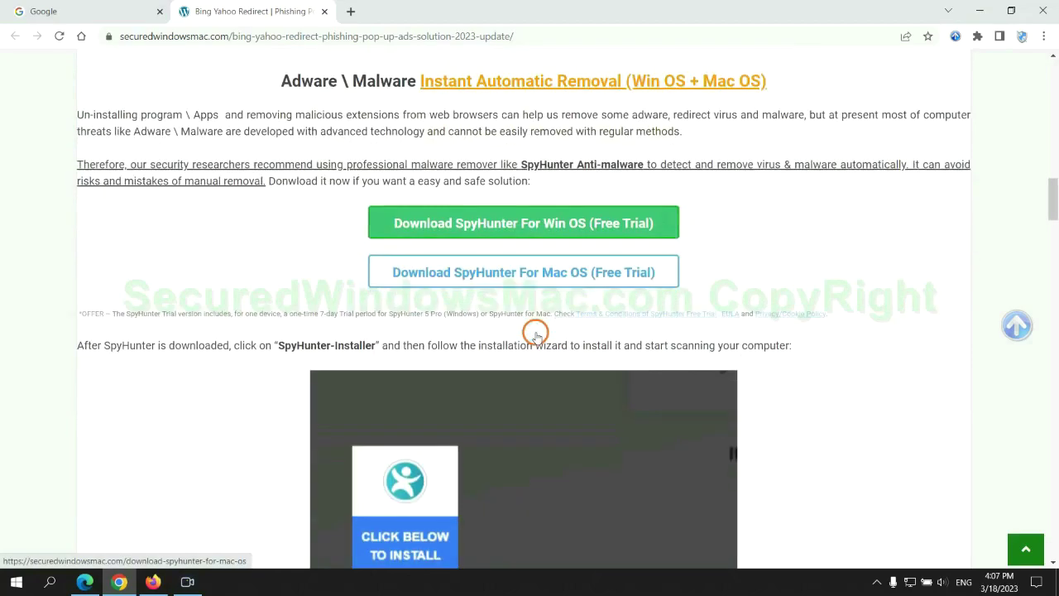
pyautogui.scroll(-1, 524, 273)
pyautogui.click(535, 157)
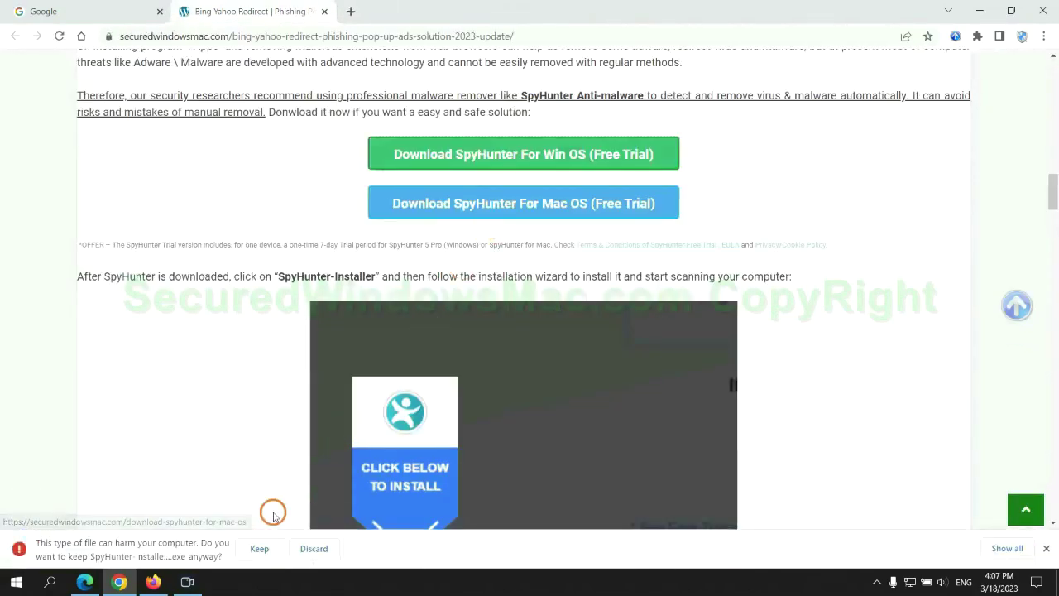
pyautogui.click(256, 547)
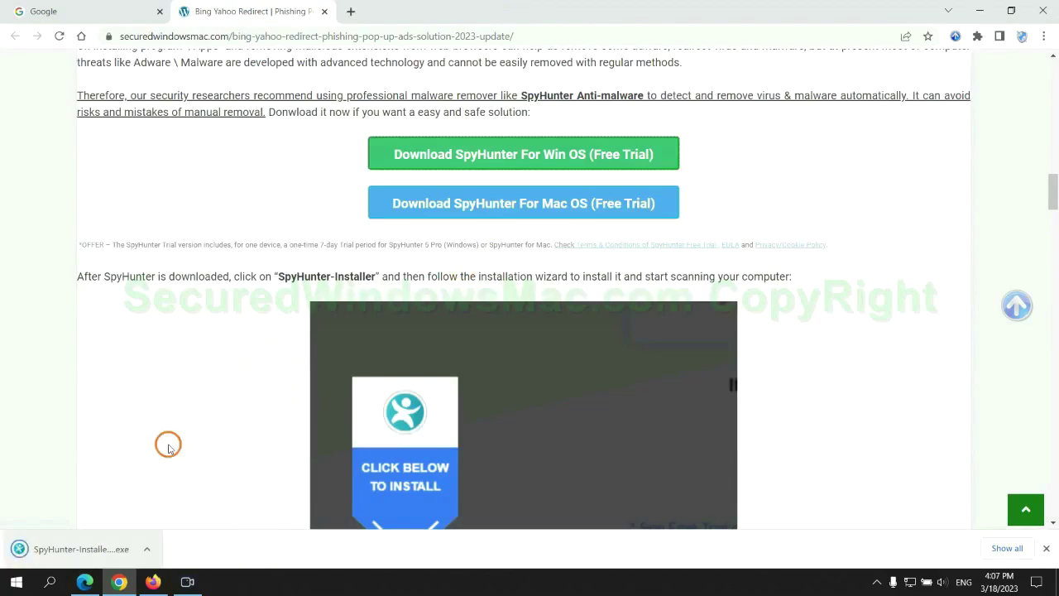
pyautogui.click(101, 550)
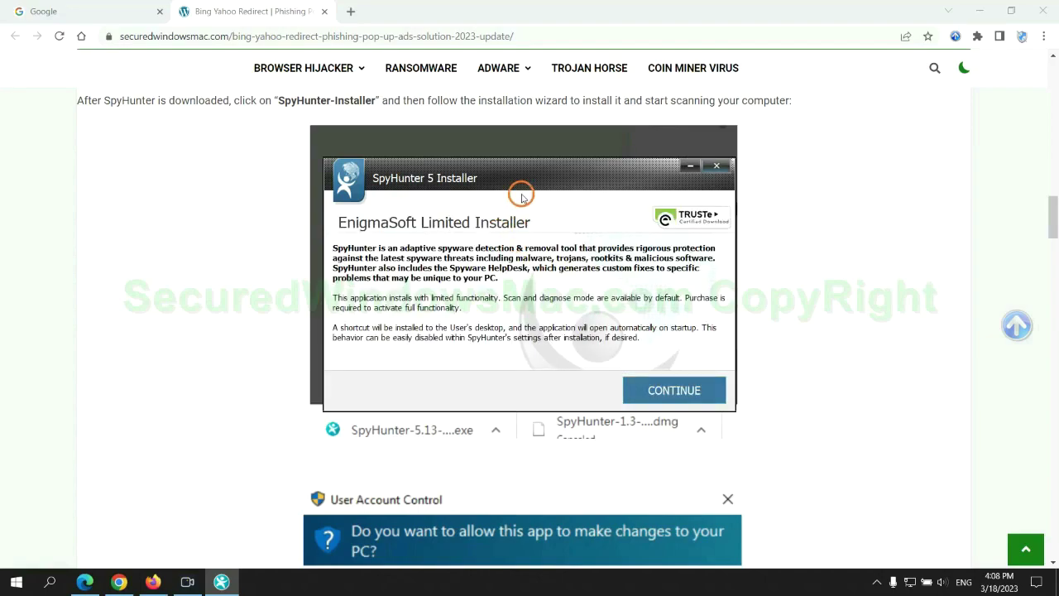
# Continue past the installer intro and accept the SpyHunter EULA to install
pyautogui.click(697, 391)
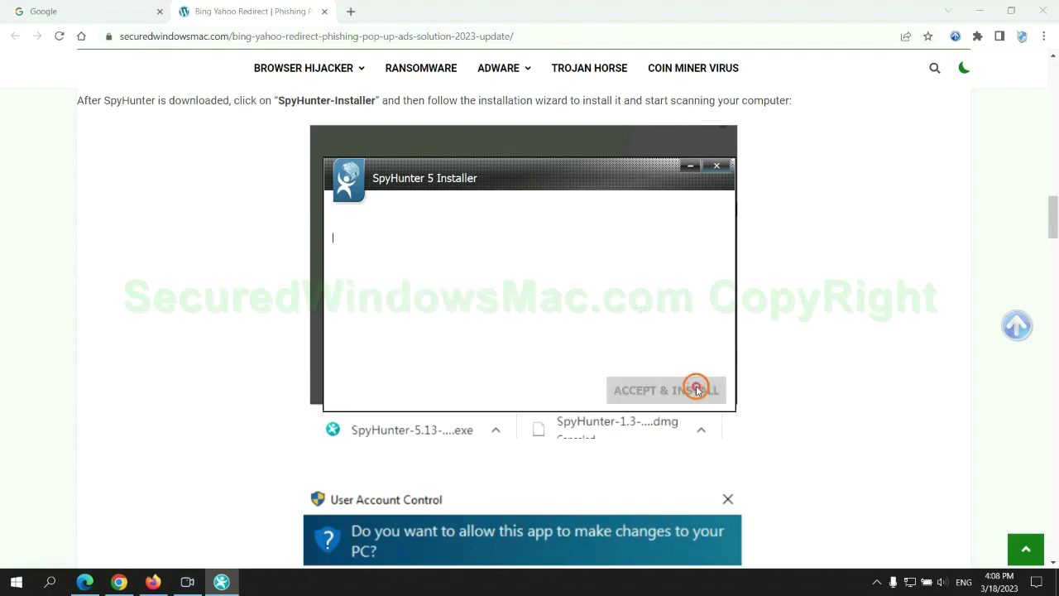
pyautogui.click(537, 356)
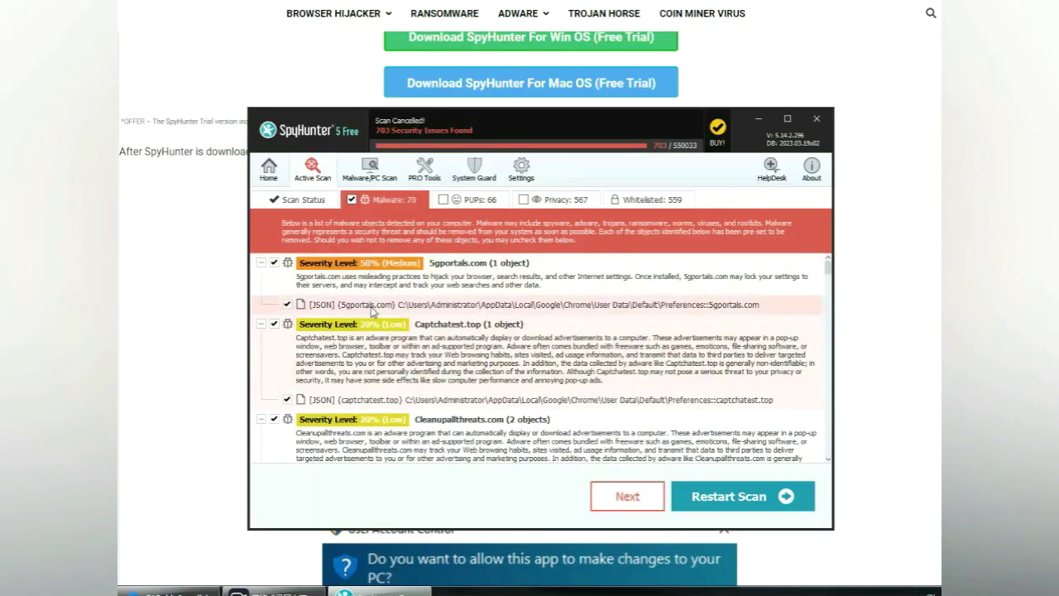
# Proceed past the 703-issue scan results and choose the FREE Trial (7-Days) registration
pyautogui.click(648, 502)
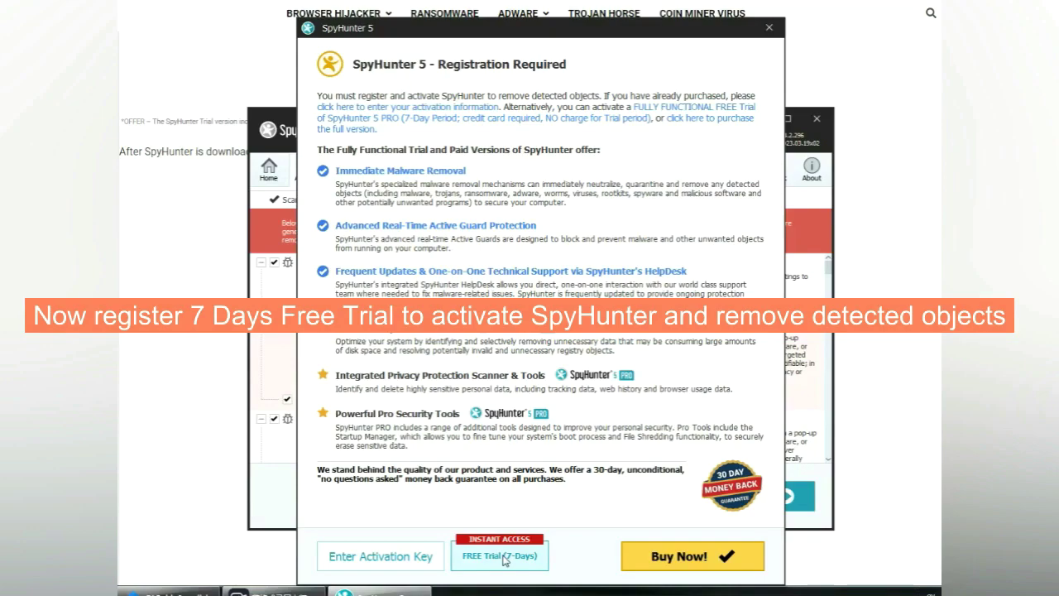
pyautogui.click(503, 559)
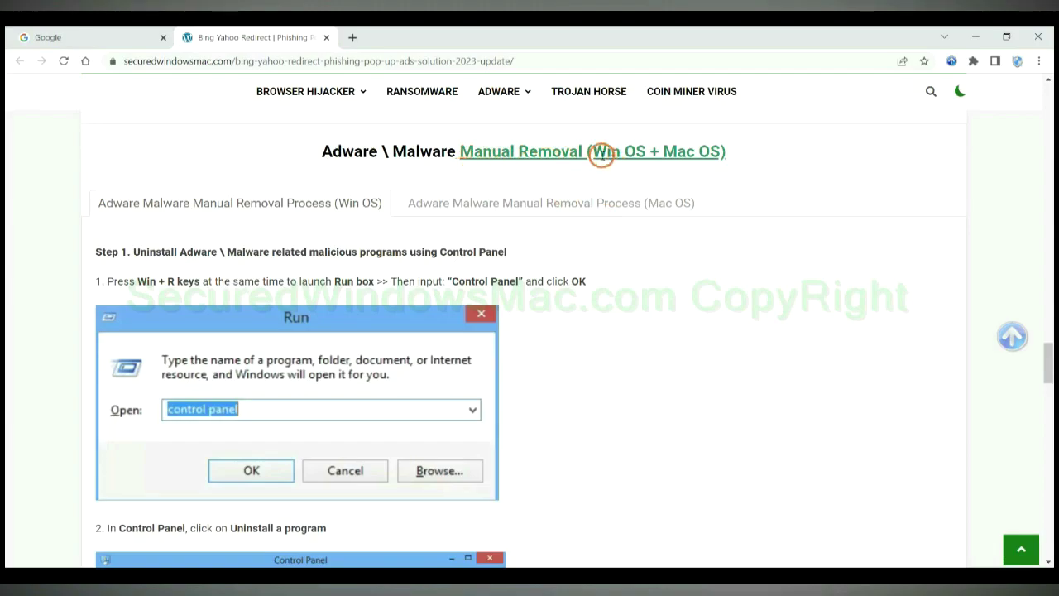
# Show the guide's Mac OS manual removal steps and scroll to Step 1 on uninstalling programs
pyautogui.moveTo(590, 152); pyautogui.dragTo(645, 153)
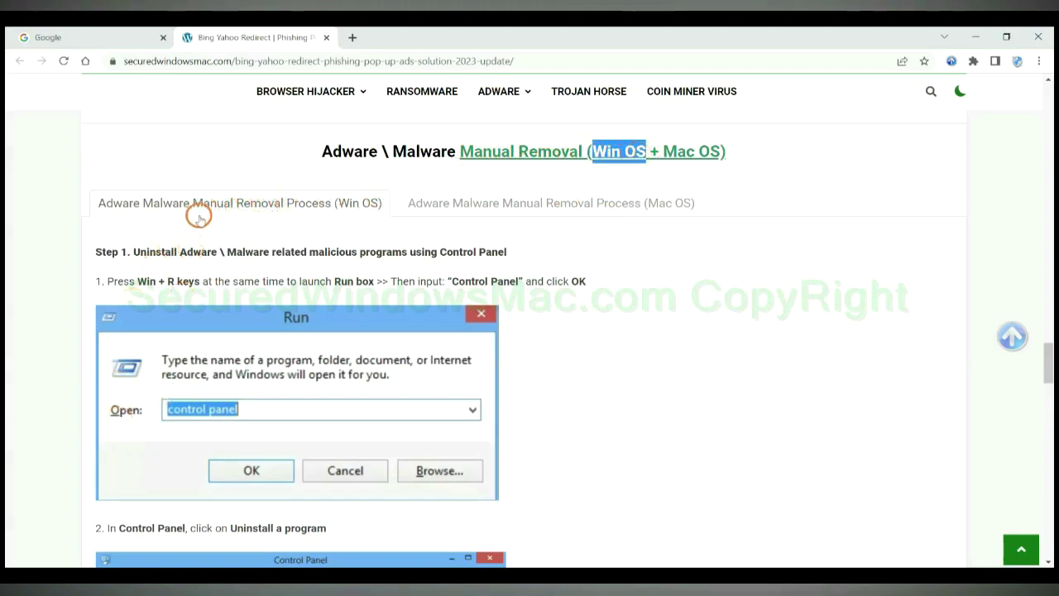
pyautogui.moveTo(663, 152); pyautogui.dragTo(721, 152)
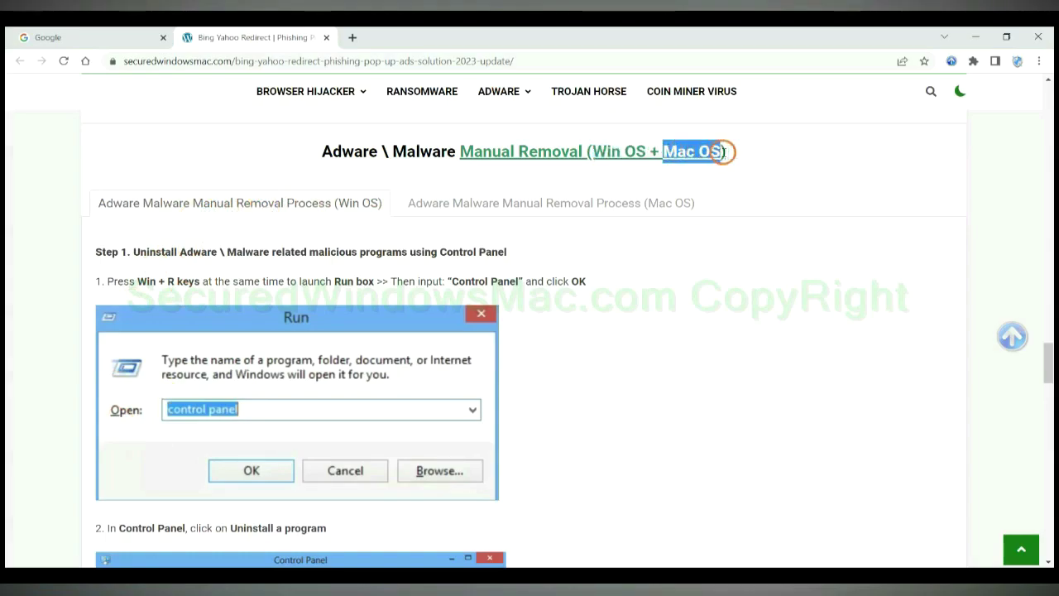
pyautogui.click(542, 201)
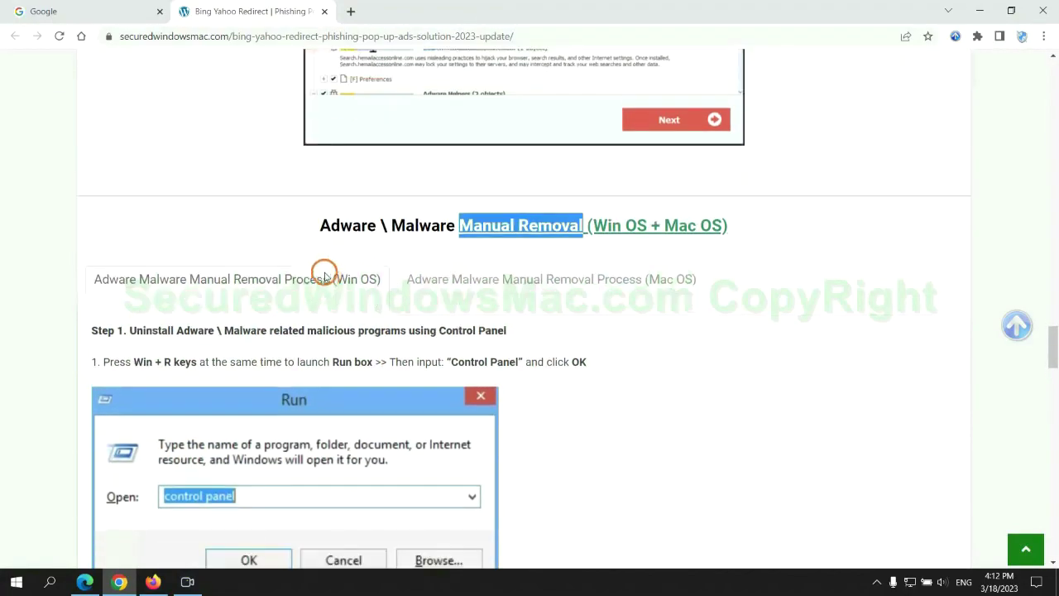
pyautogui.scroll(-2, 323, 274)
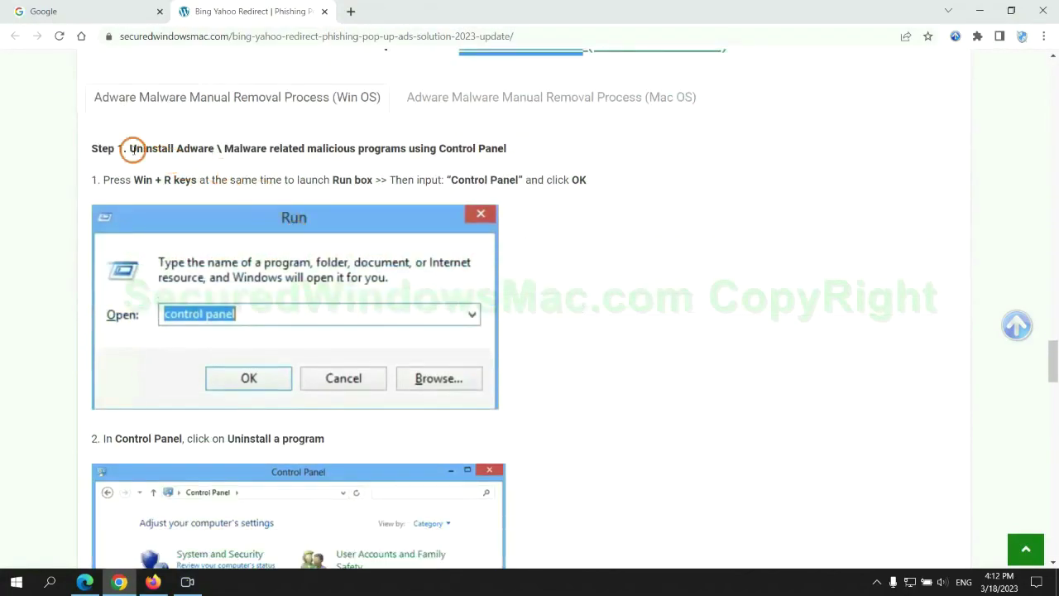
pyautogui.moveTo(130, 149); pyautogui.dragTo(407, 153)
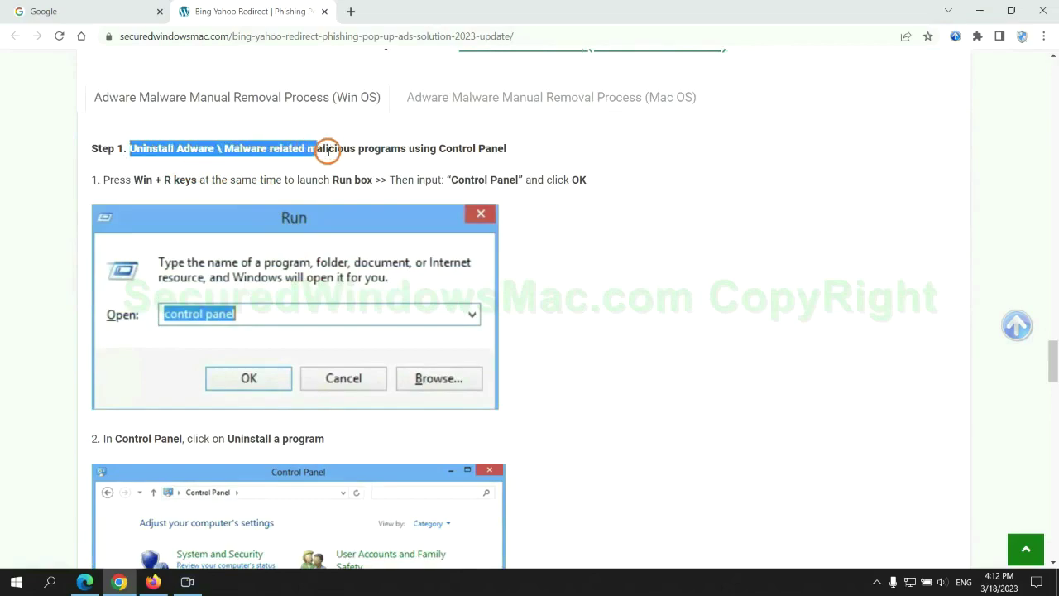
pyautogui.click(704, 216)
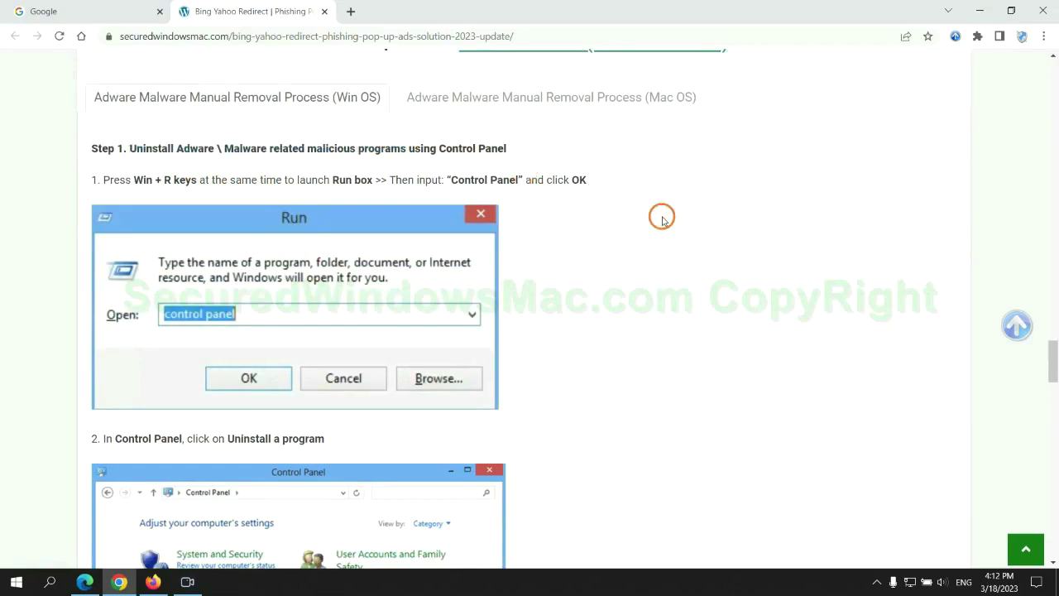
pyautogui.scroll(-2, 658, 217)
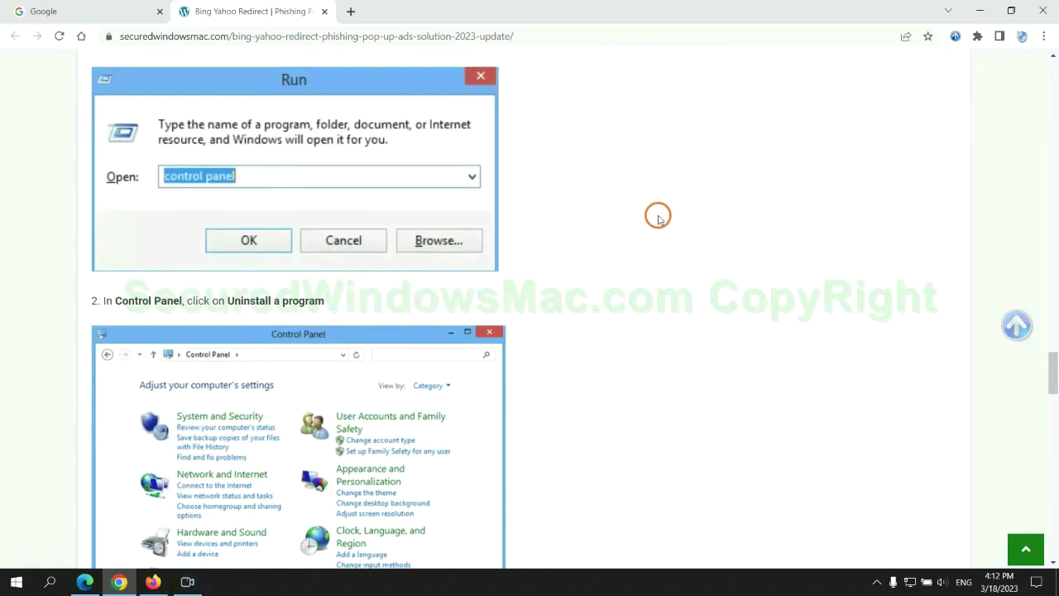
# Open Programs and Features via the Run dialog, check Lantern's uninstall options, then close it
pyautogui.press('super+r')
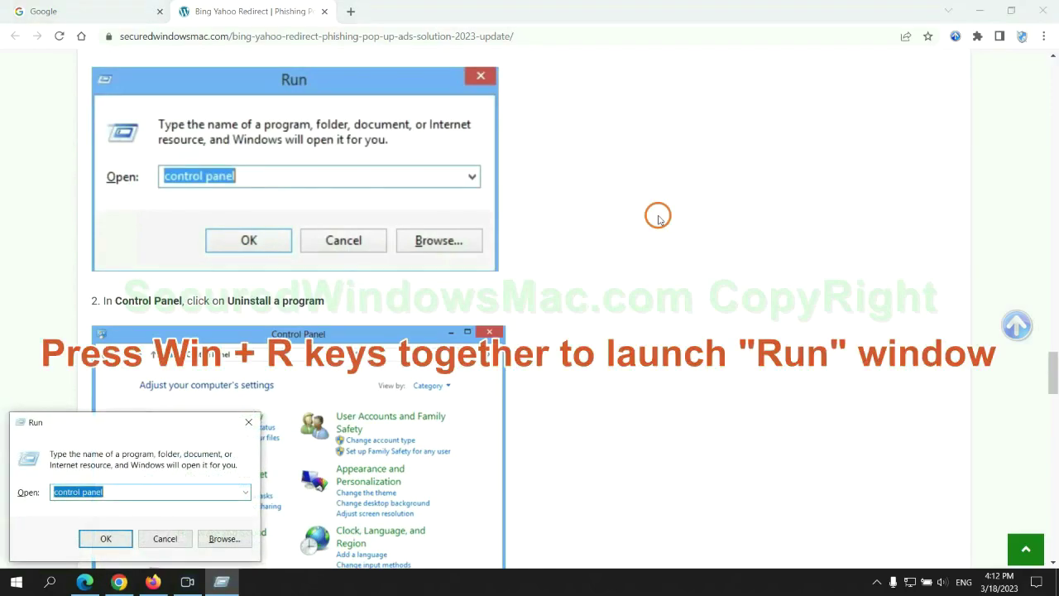
pyautogui.write('cont')
pyautogui.write('l')
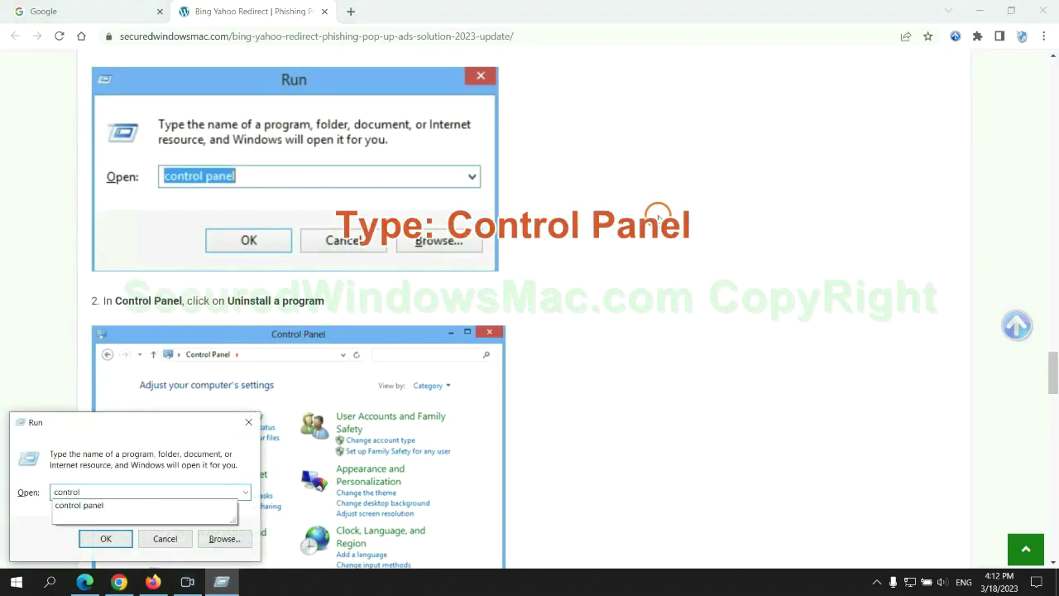
pyautogui.write('l')
pyautogui.press('Return')
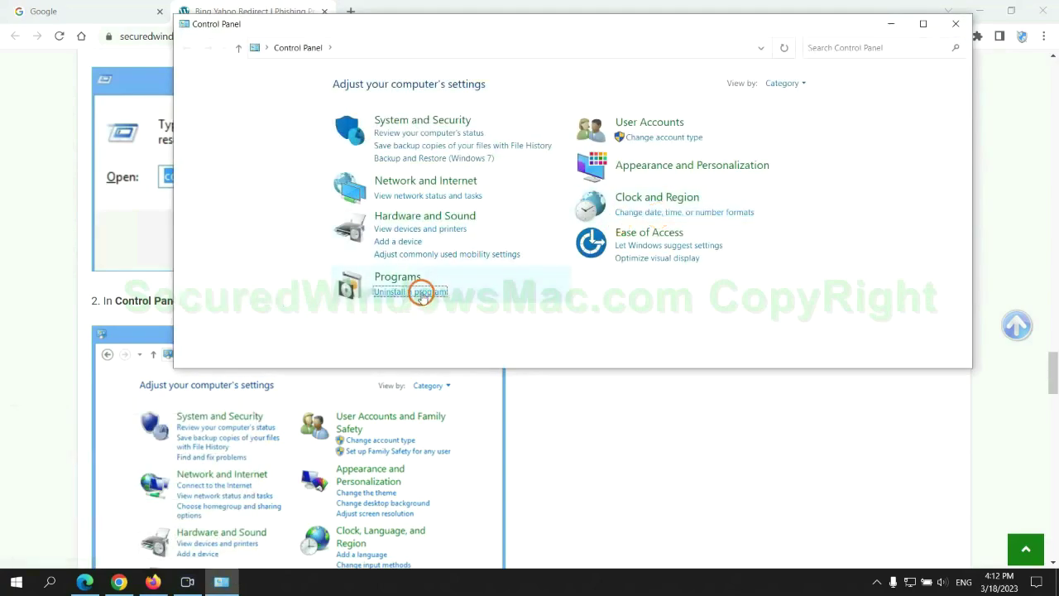
pyautogui.click(413, 291)
pyautogui.rightClick(363, 198)
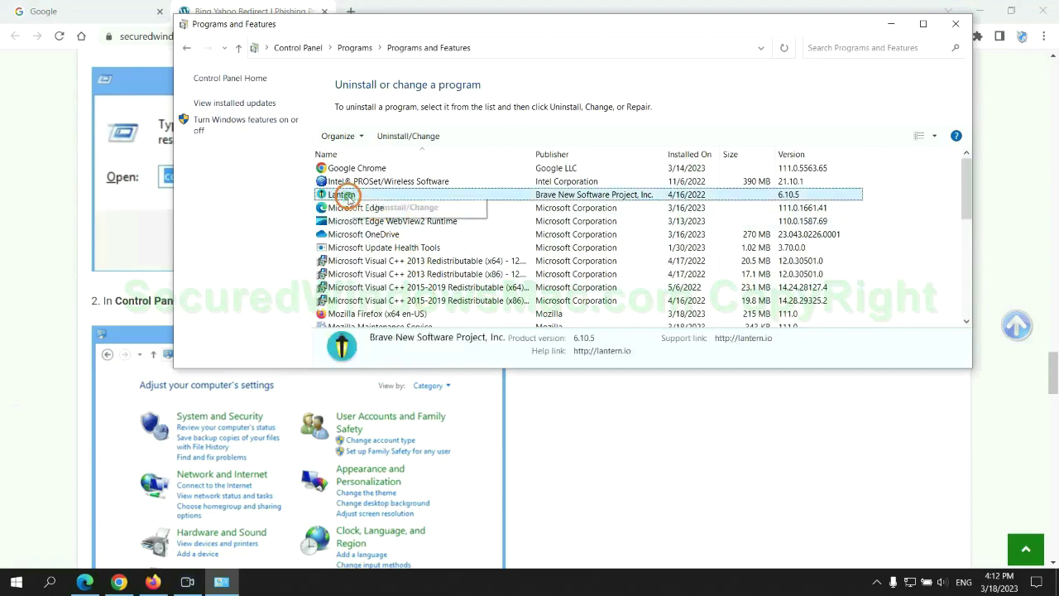
pyautogui.click(956, 23)
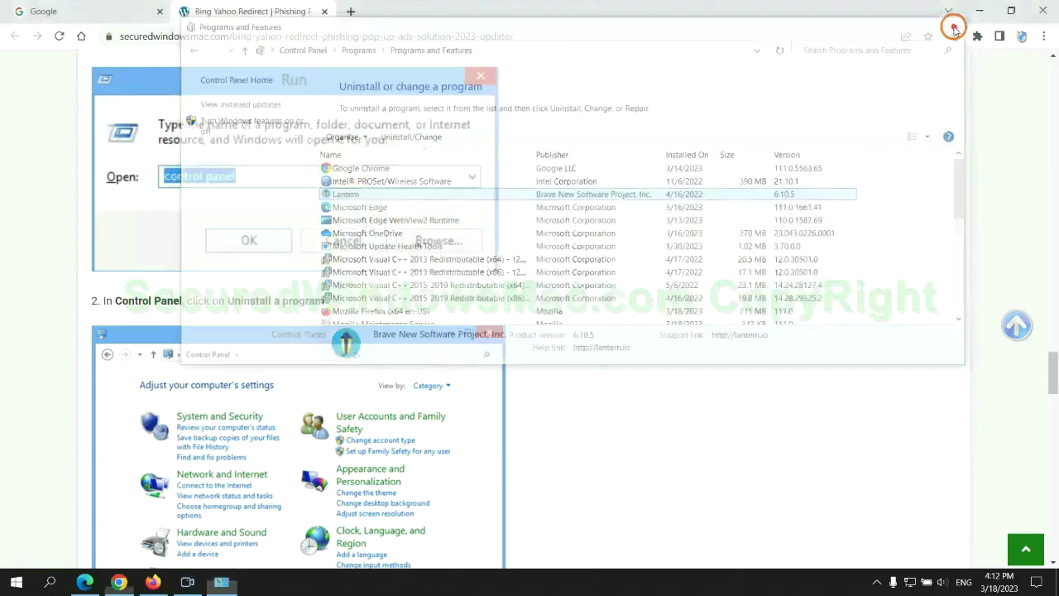
# Scroll the guide to Step 2 on removing malicious extensions
pyautogui.scroll(-5, 311, 355)
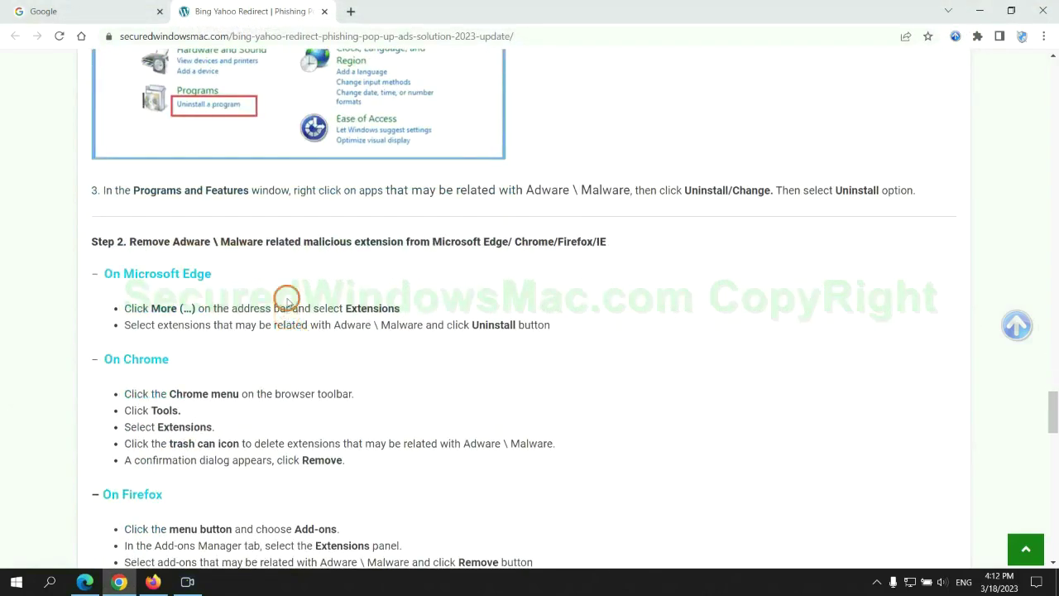
pyautogui.moveTo(300, 245); pyautogui.dragTo(401, 242)
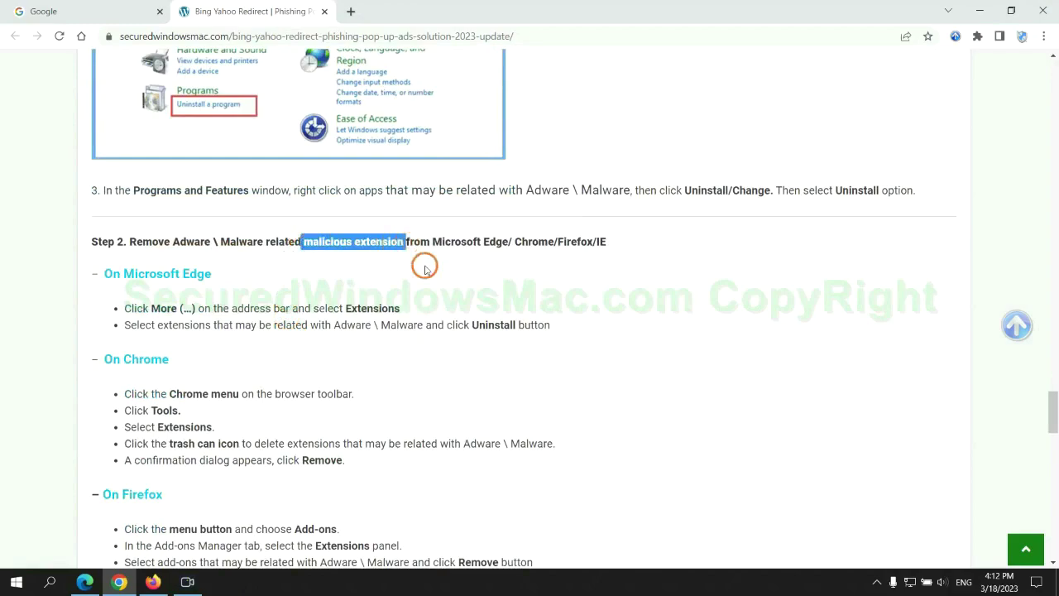
pyautogui.click(425, 270)
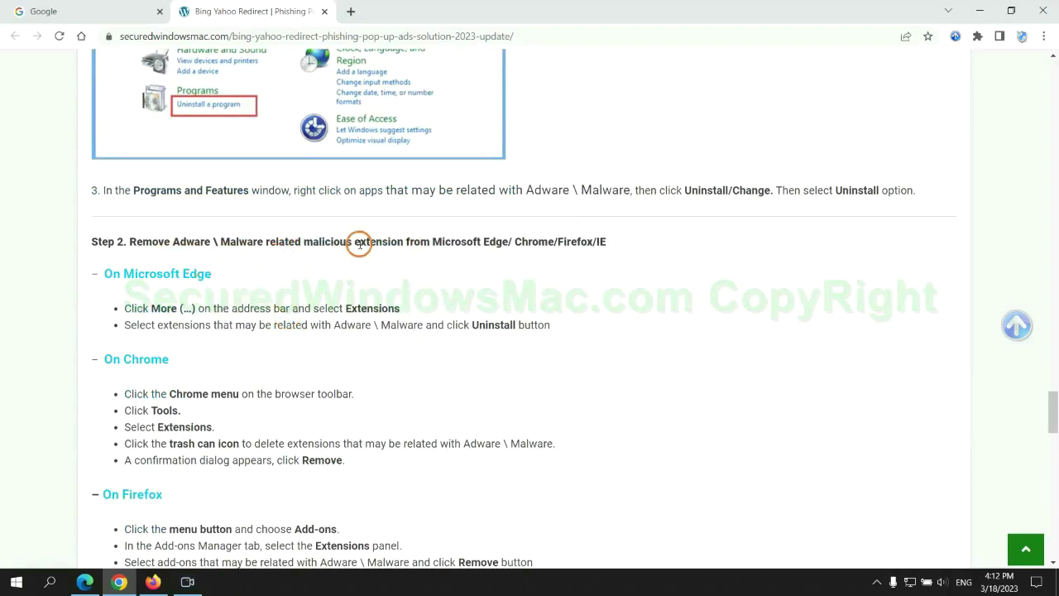
# Remove McAfee WebAdvisor from Edge's Manage extensions page, then close that tab
pyautogui.click(85, 582)
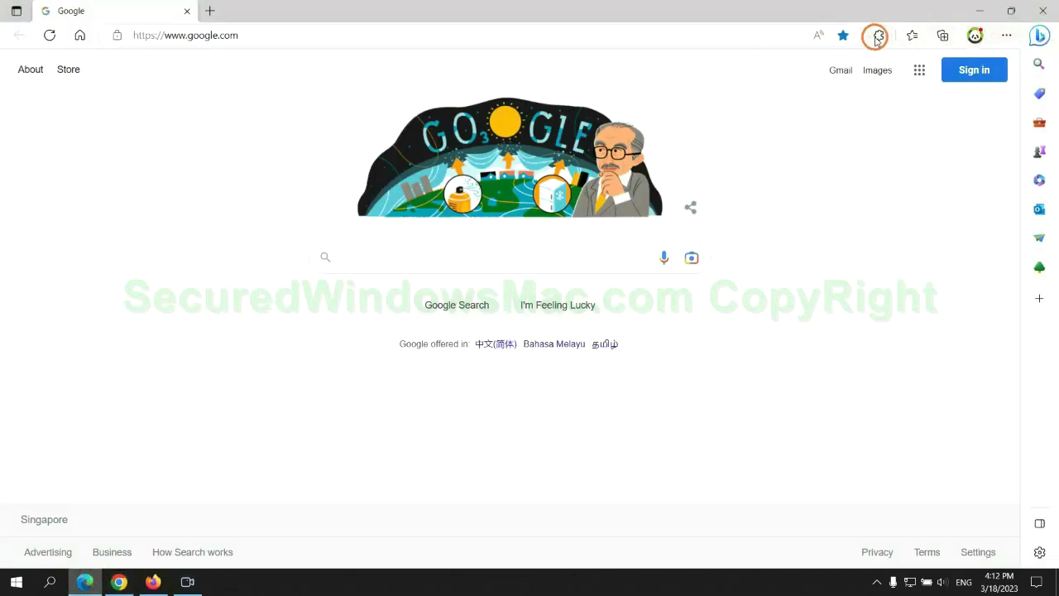
pyautogui.click(877, 37)
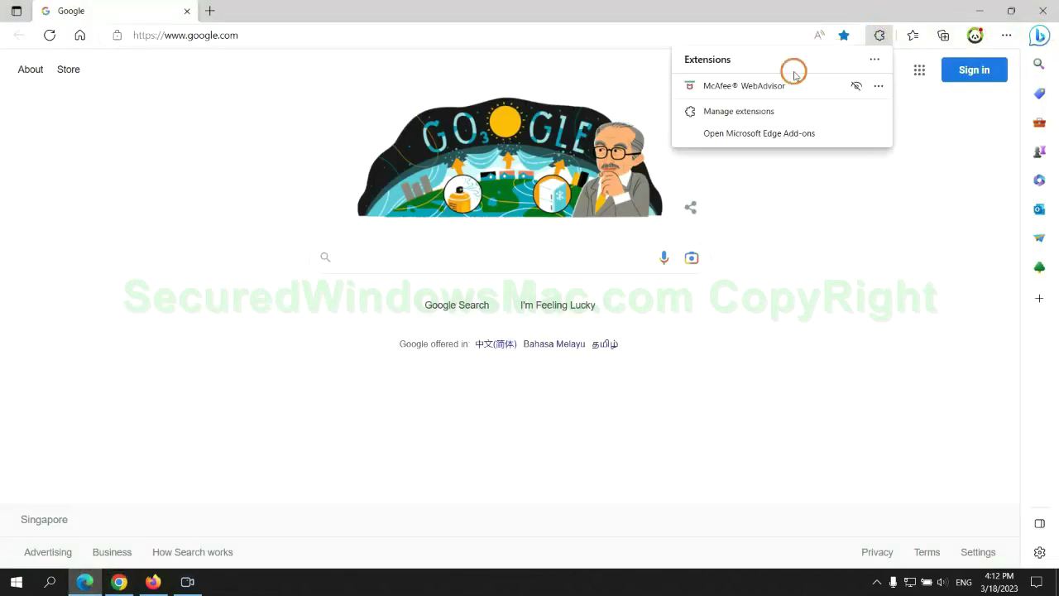
pyautogui.click(733, 109)
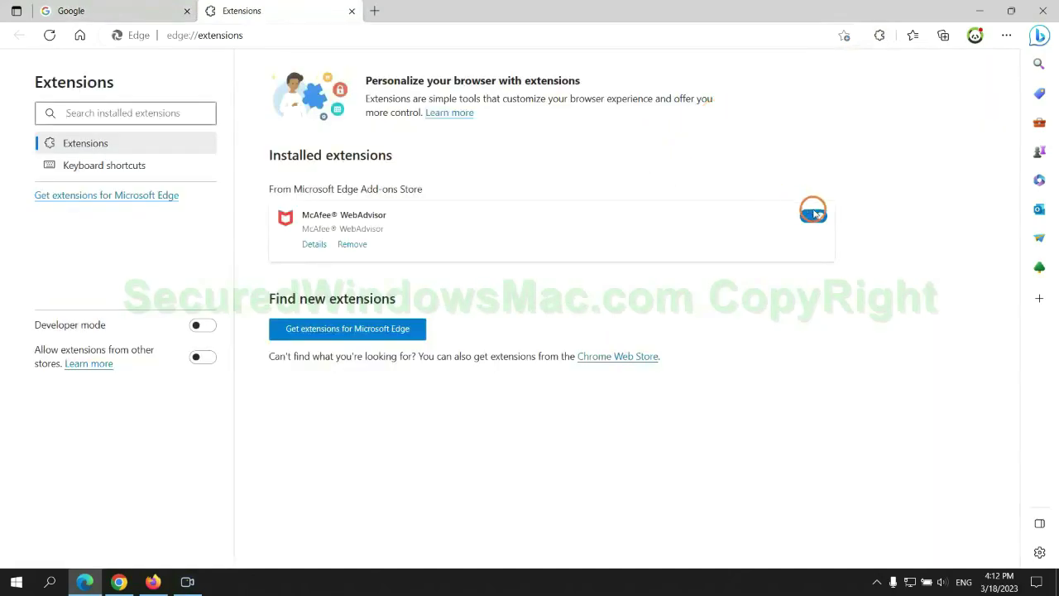
pyautogui.click(352, 245)
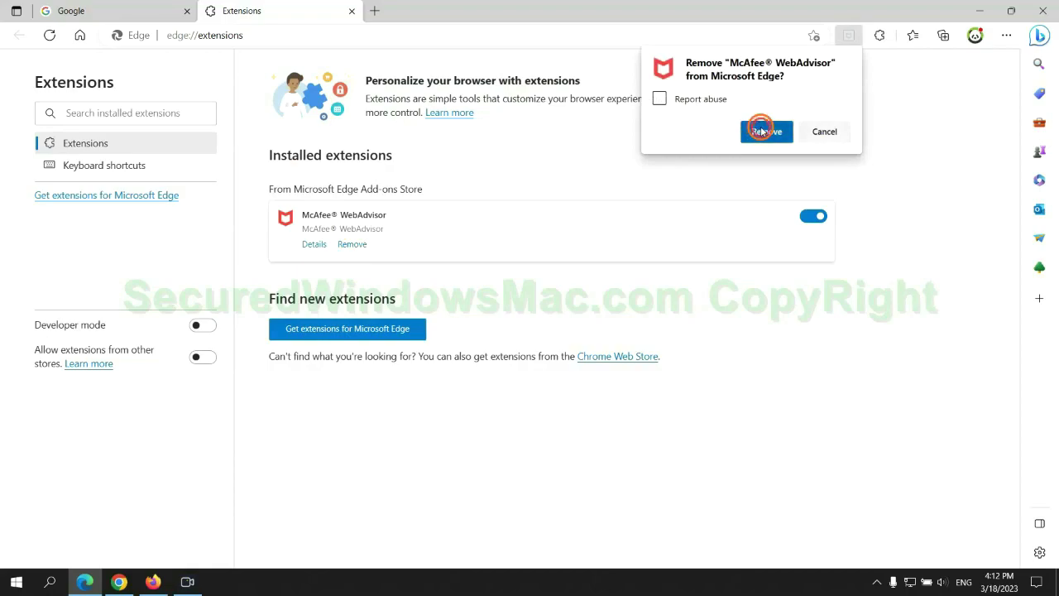
pyautogui.click(762, 131)
pyautogui.click(352, 11)
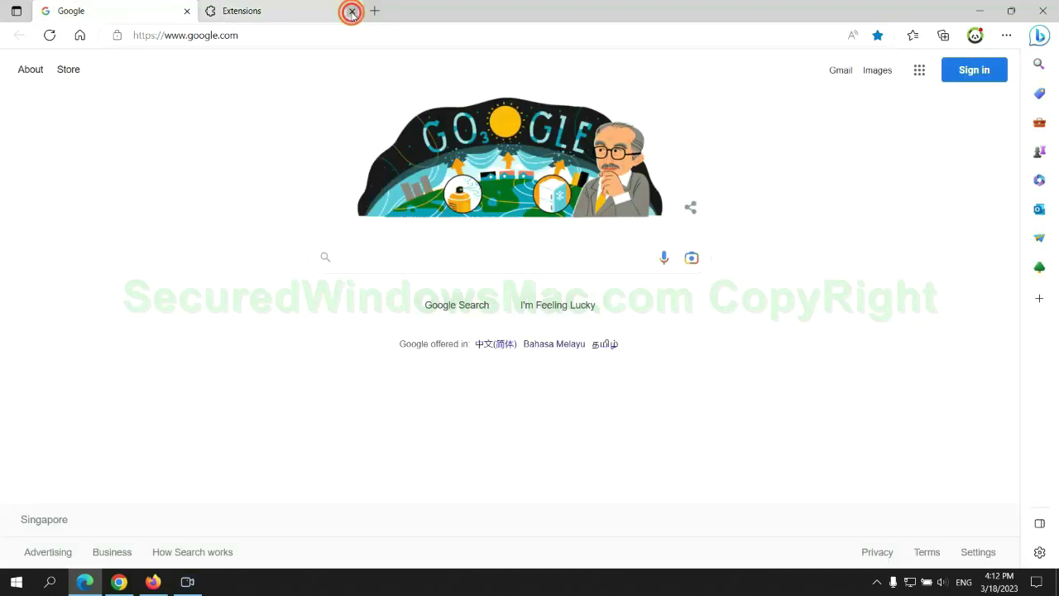
# Remove Ecosia from Chrome's extensions, leaving Scroll To Top, and close Ecosia's farewell tab
pyautogui.click(120, 582)
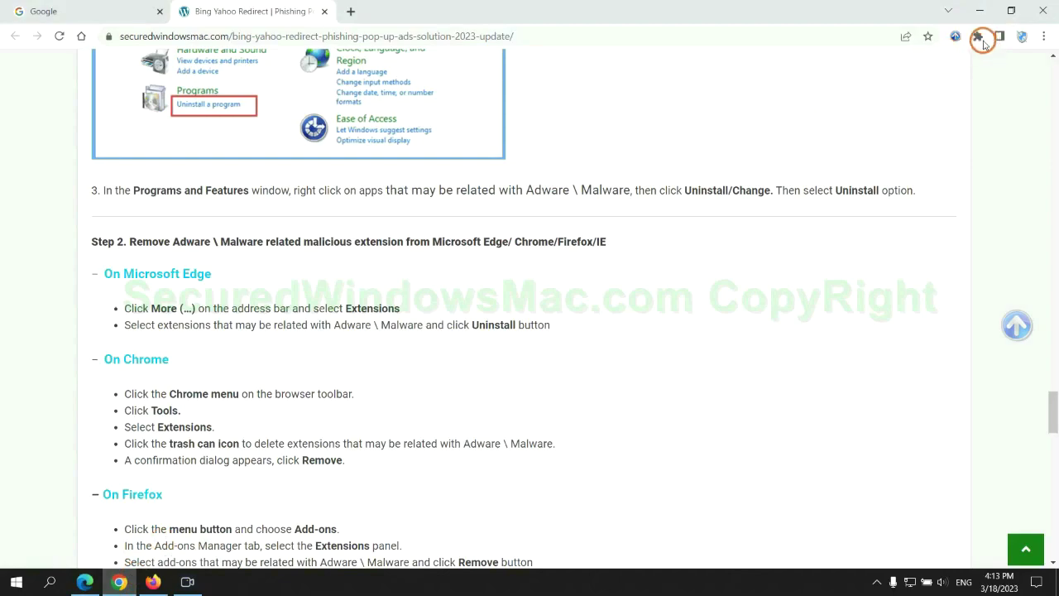
pyautogui.click(977, 35)
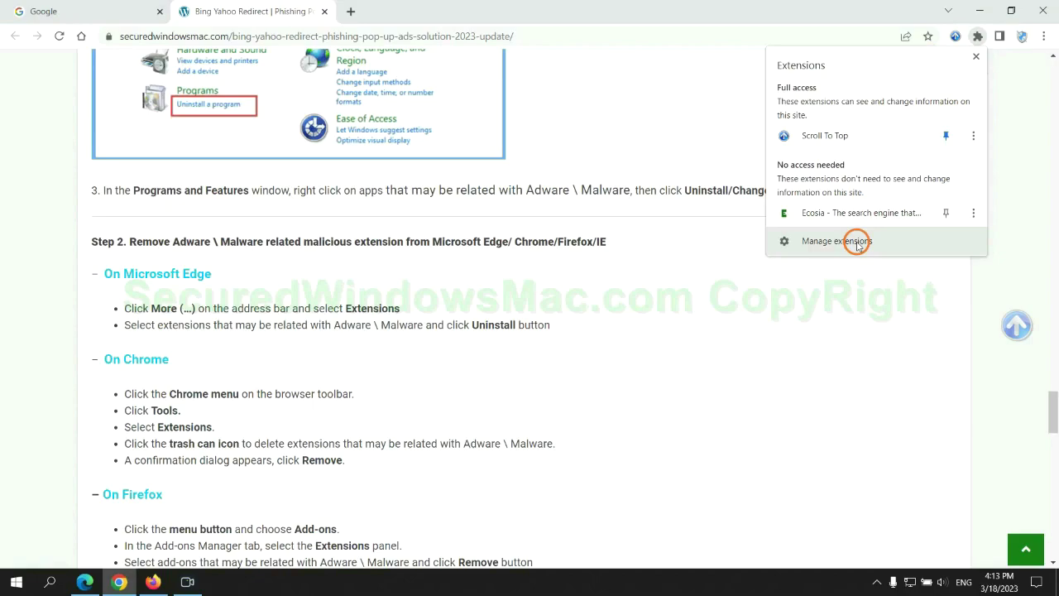
pyautogui.click(857, 243)
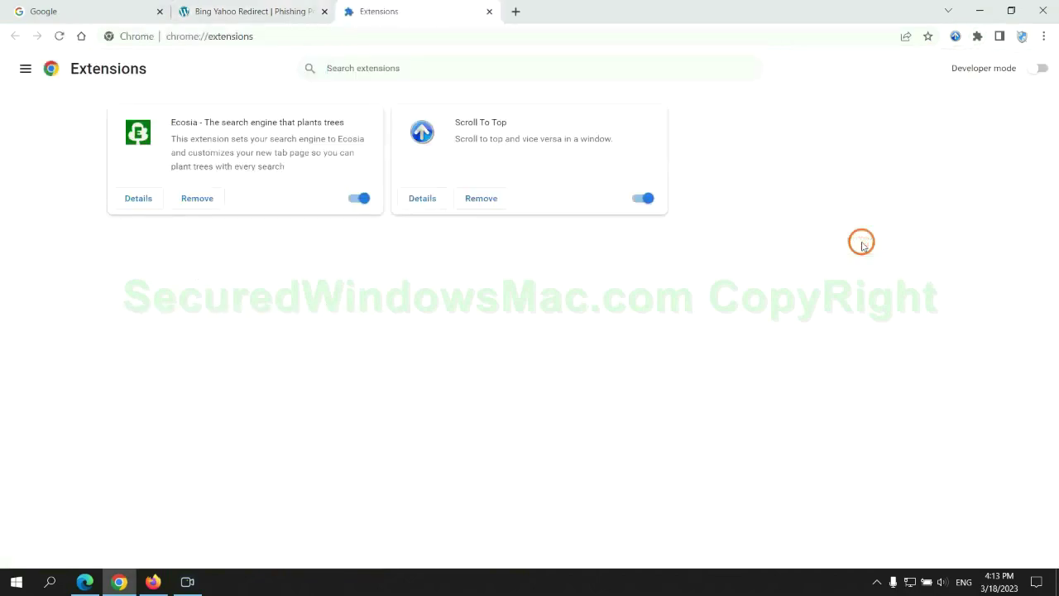
pyautogui.click(197, 198)
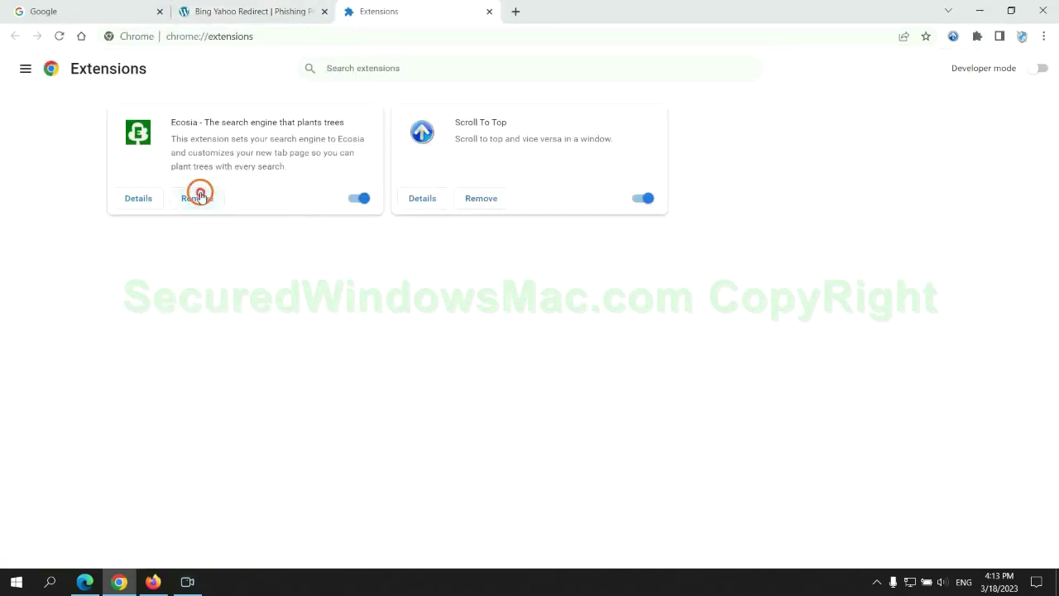
pyautogui.click(880, 148)
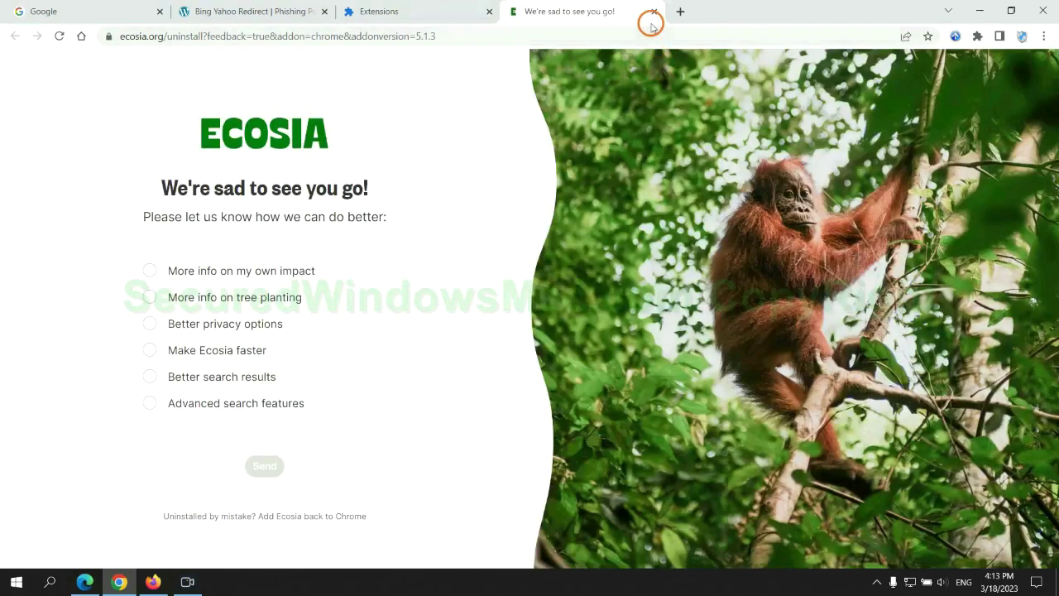
pyautogui.click(653, 13)
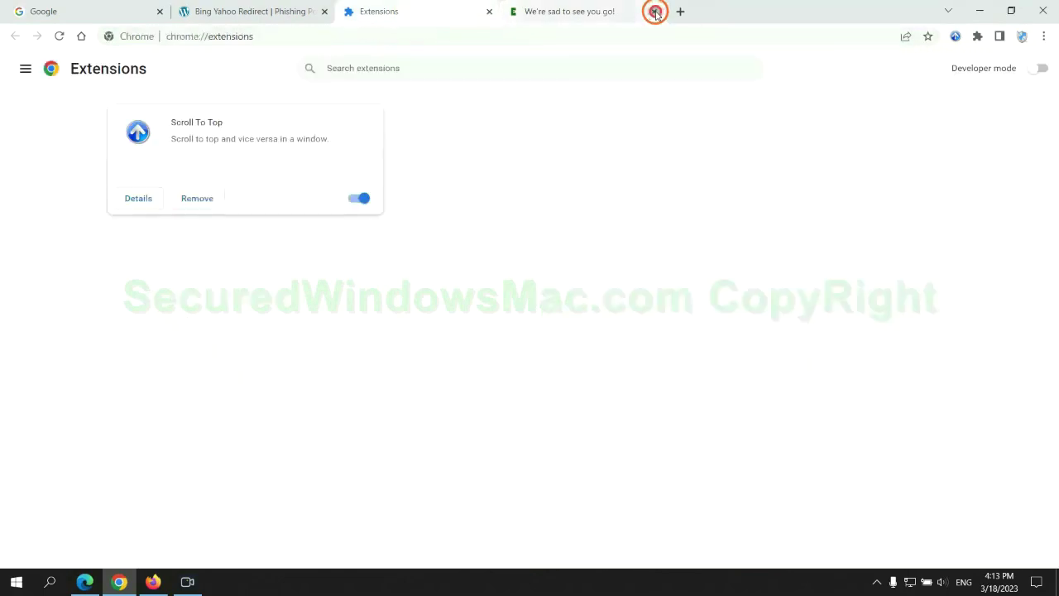
# Remove Enhancer for YouTube through its menu in Firefox's add-ons manager and confirm
pyautogui.click(153, 582)
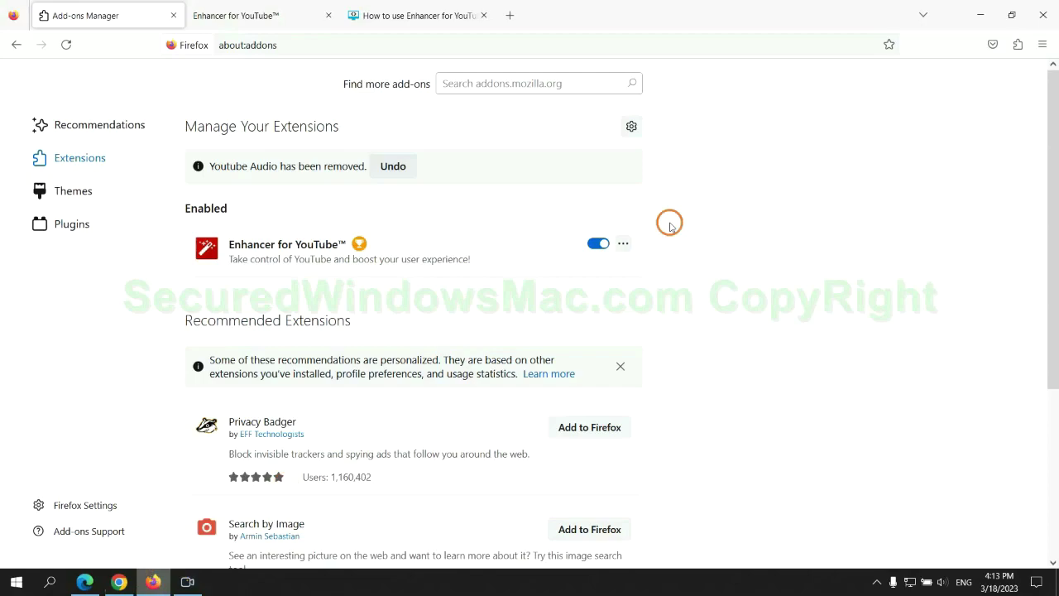
pyautogui.click(1017, 47)
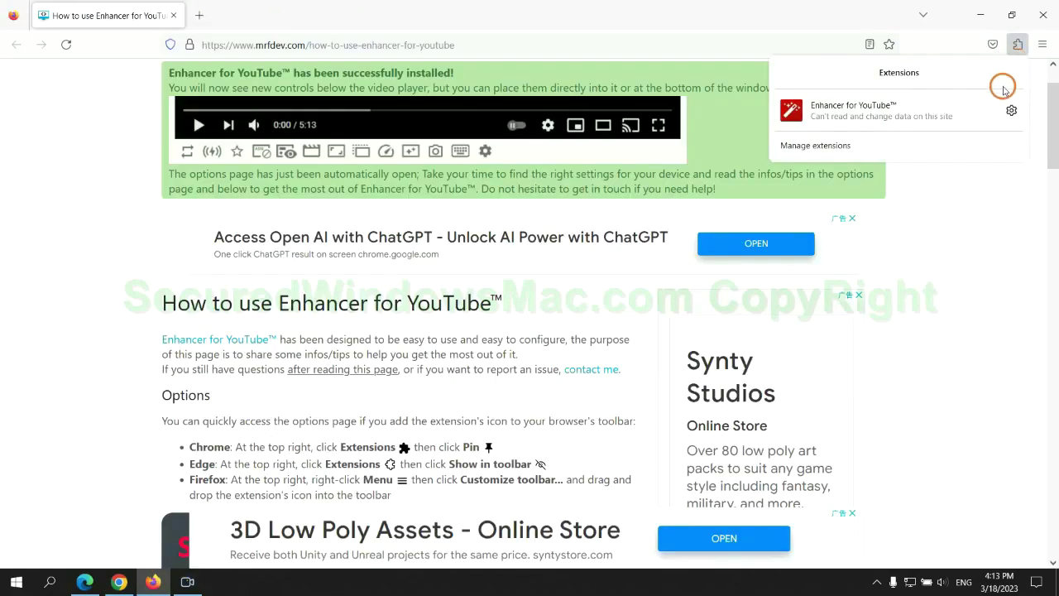
pyautogui.click(910, 142)
pyautogui.click(623, 202)
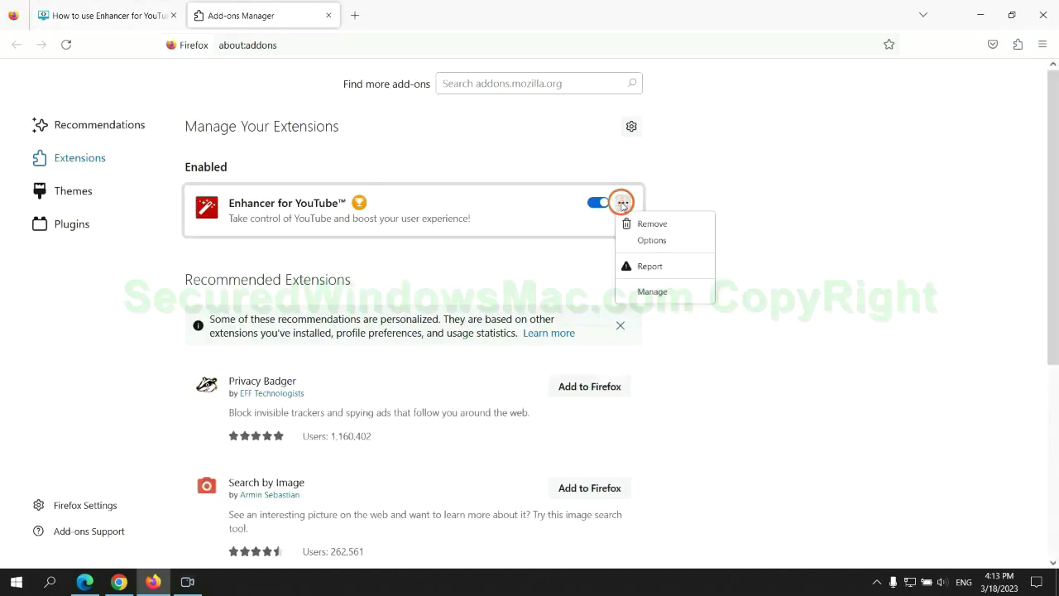
pyautogui.click(651, 225)
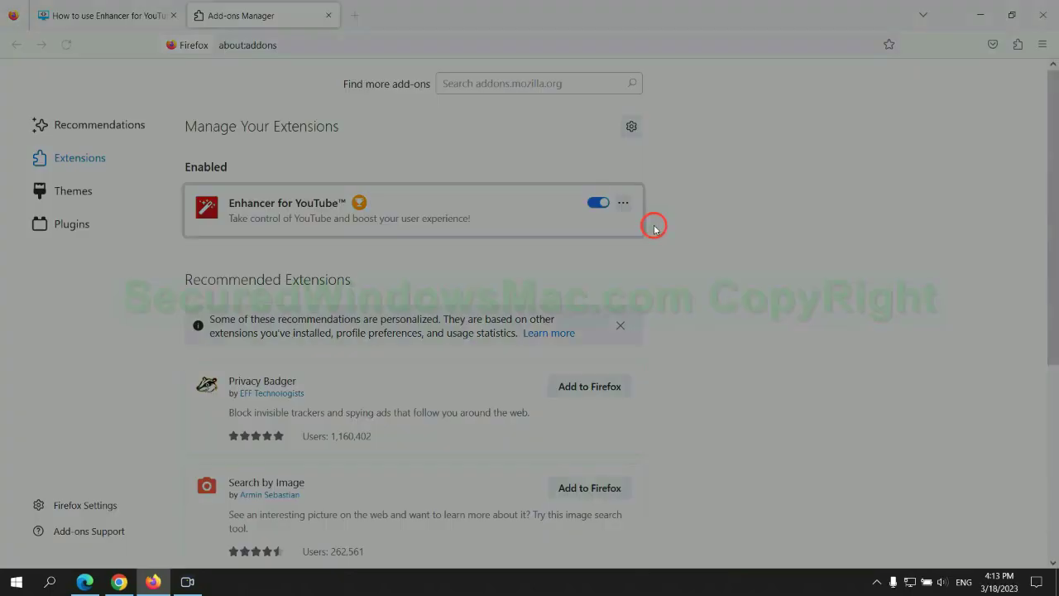
pyautogui.click(583, 126)
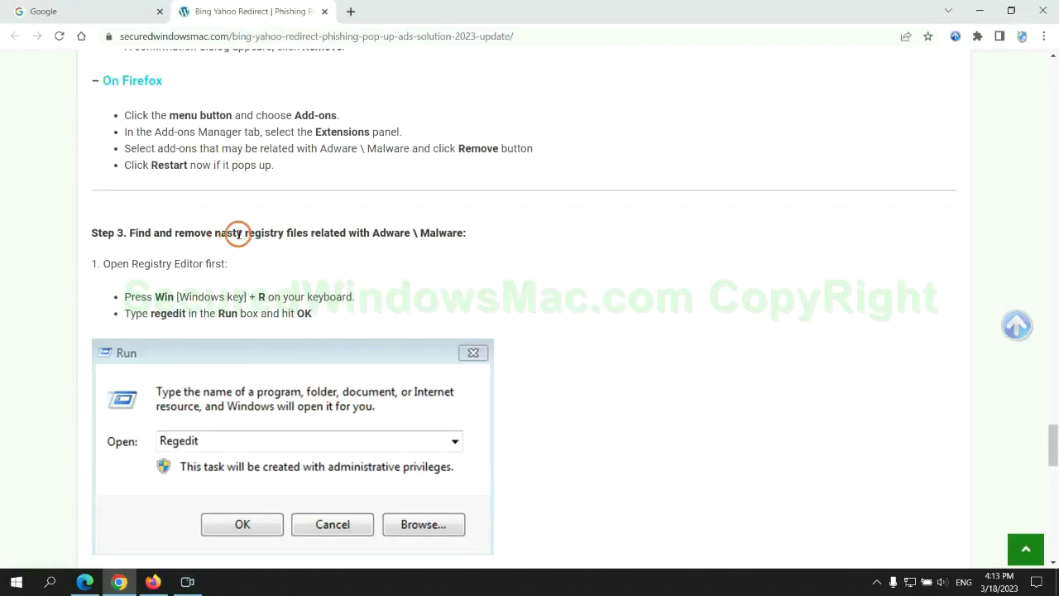
# Launch Registry Editor by running regedit from the Run dialog
pyautogui.moveTo(240, 234); pyautogui.dragTo(306, 255)
pyautogui.click(306, 254)
pyautogui.scroll(-2, 274, 218)
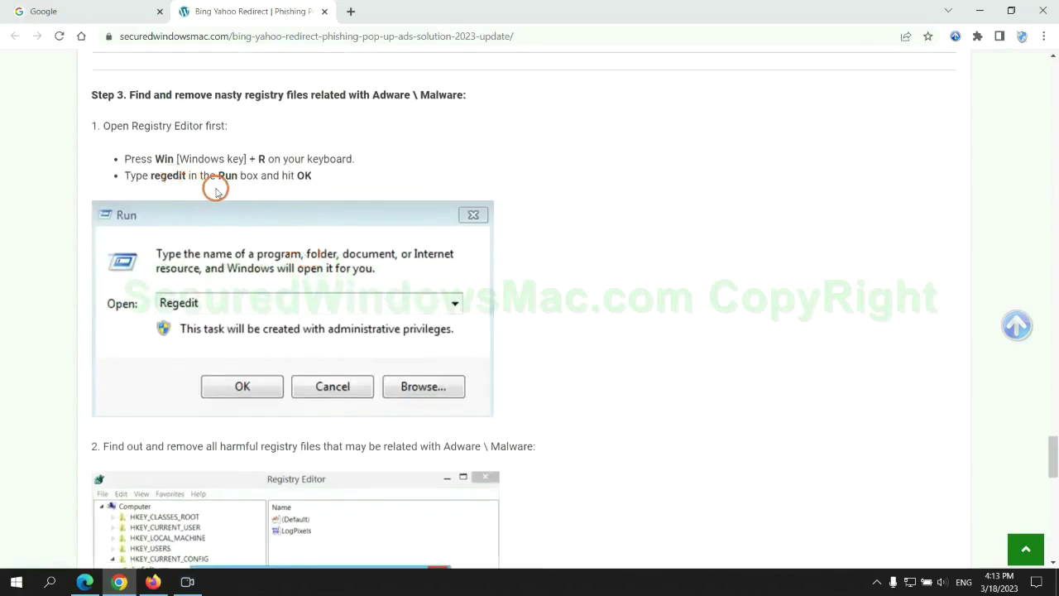
pyautogui.press('super+r')
pyautogui.write('r')
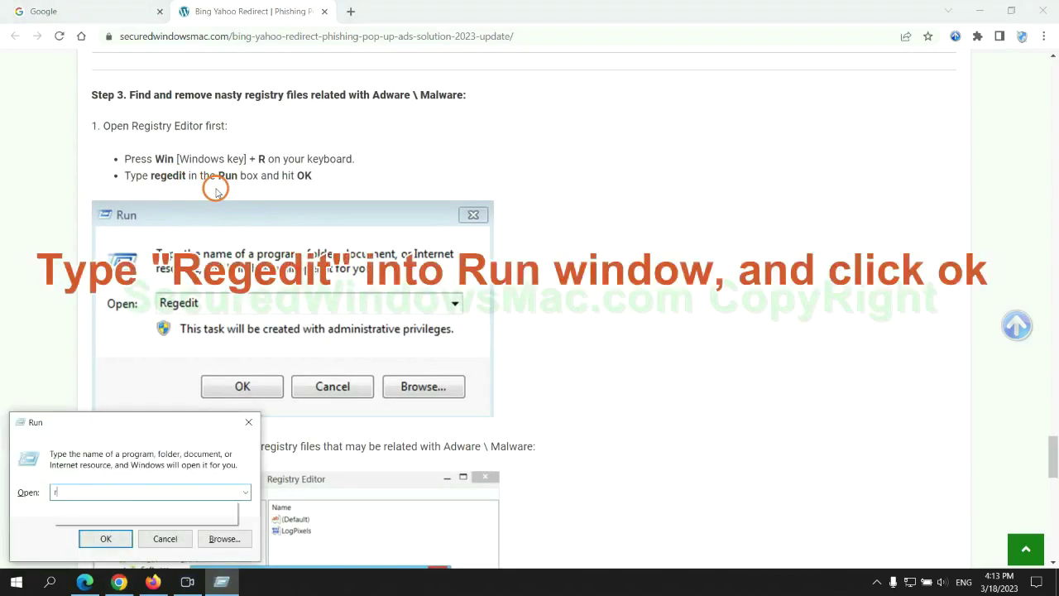
pyautogui.write('ege')
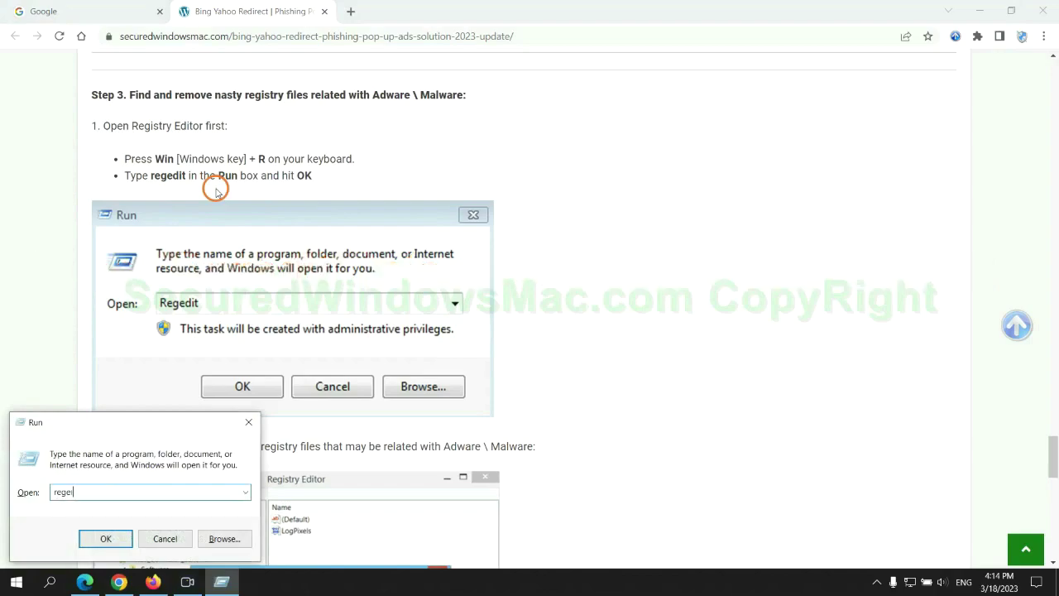
pyautogui.write('dit')
pyautogui.press('Return')
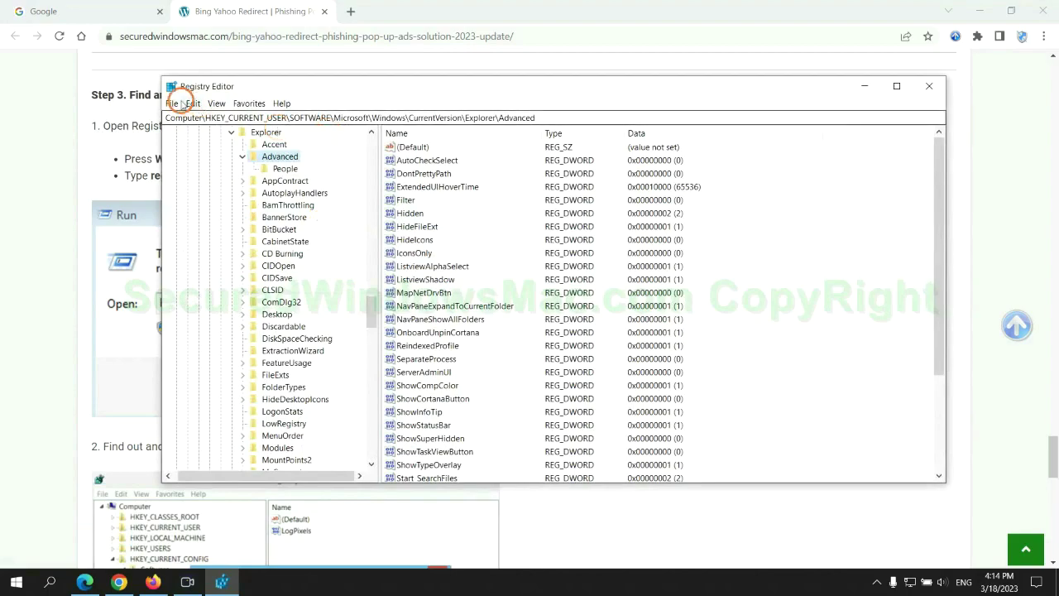
# Search the registry for 'Apps' and bring up Delete for the StoreAppsOnTaskbar value
pyautogui.click(193, 102)
pyautogui.click(228, 194)
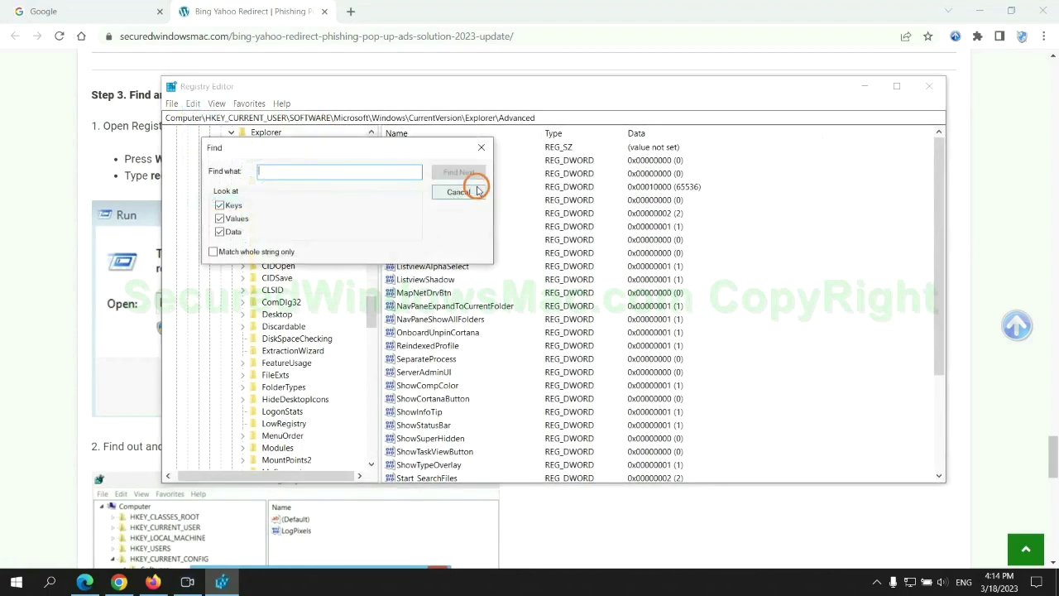
pyautogui.click(348, 176)
pyautogui.write('Apps')
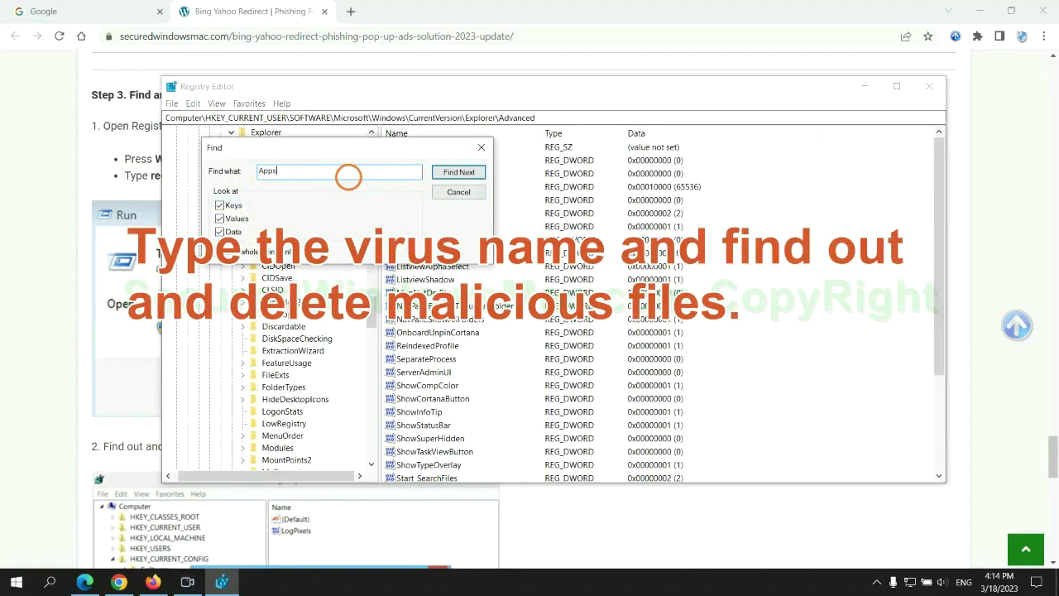
pyautogui.press('Return')
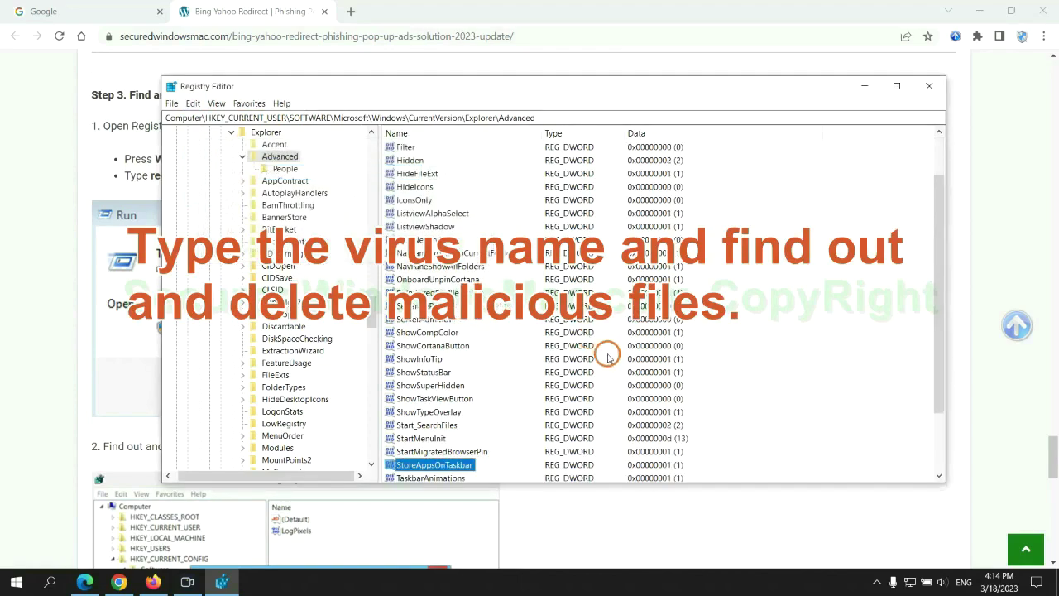
pyautogui.scroll(-2, 607, 356)
pyautogui.rightClick(463, 386)
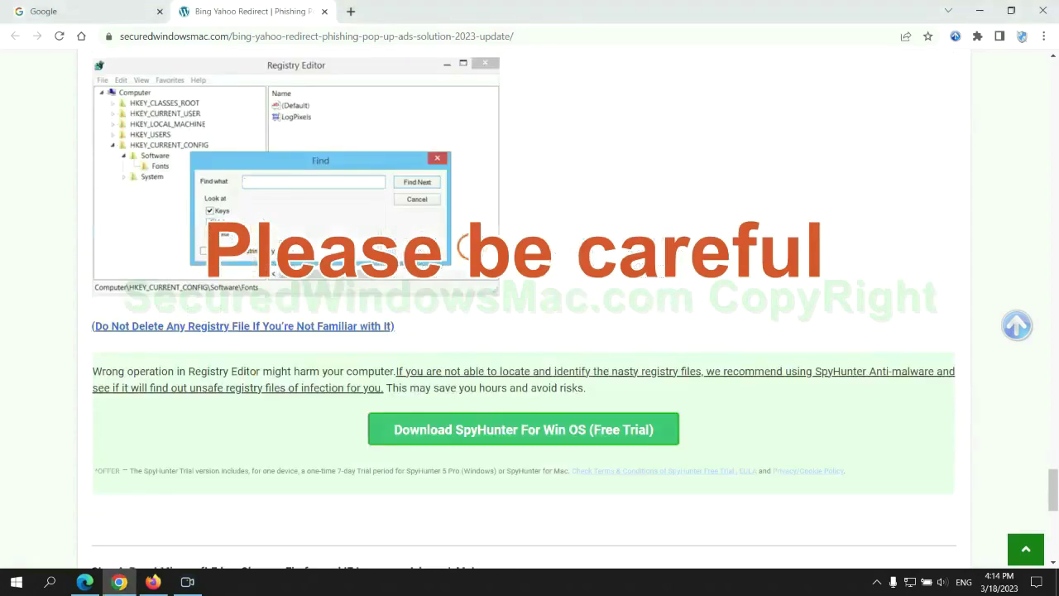
# Scroll the guide to Step 4, Reset Microsoft Edge, Chrome, Firefox and IE
pyautogui.scroll(-1, 470, 248)
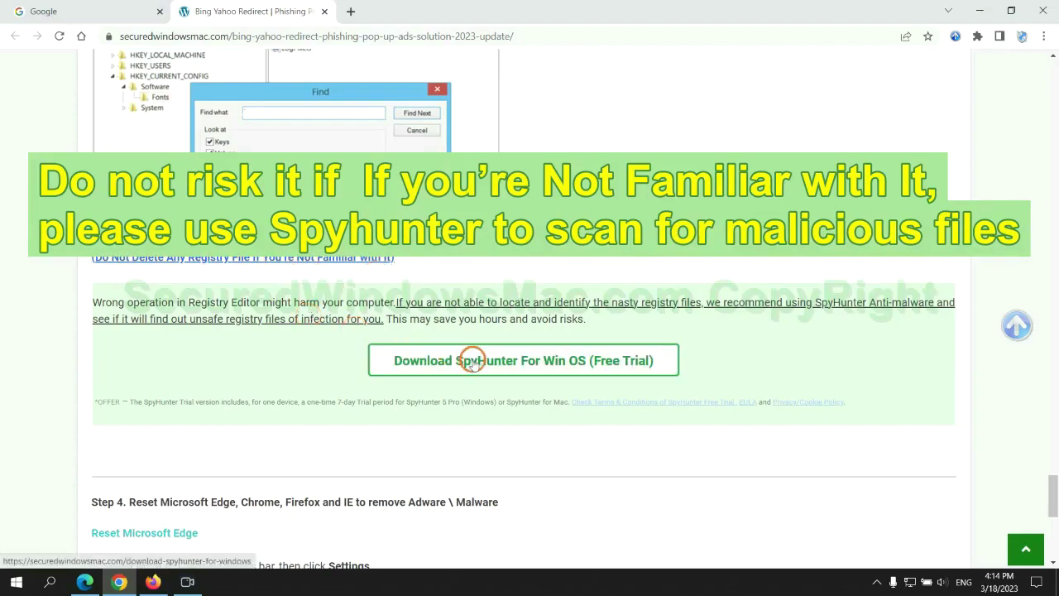
pyautogui.scroll(-5, 471, 361)
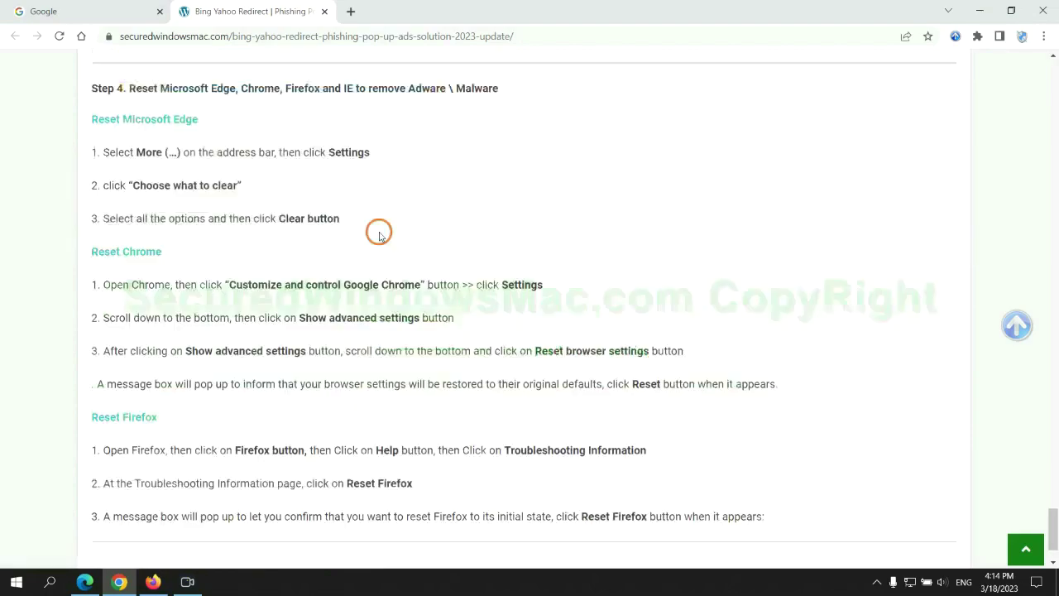
pyautogui.doubleClick(141, 88)
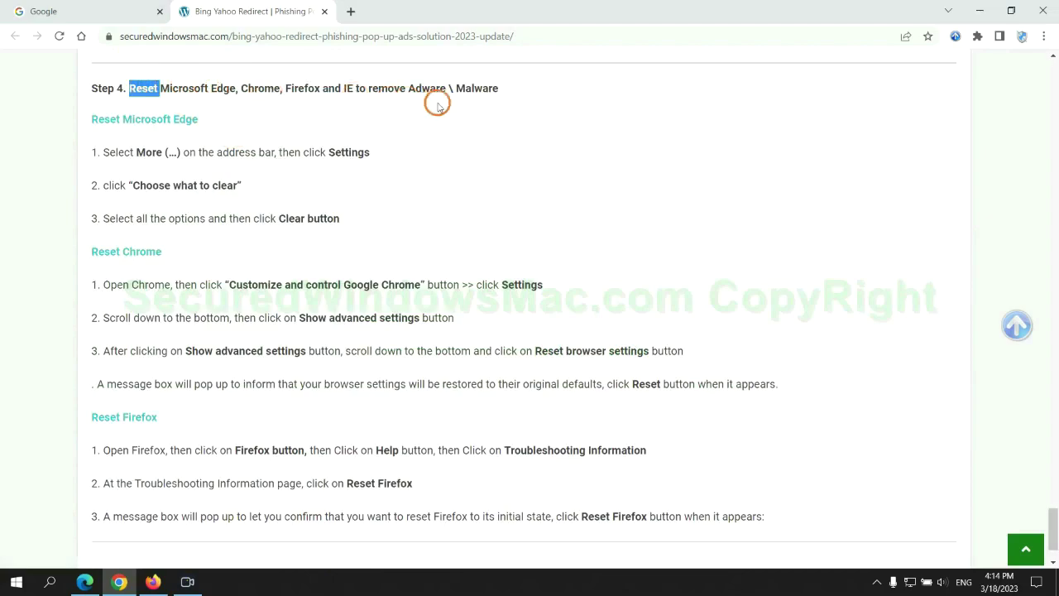
pyautogui.click(410, 120)
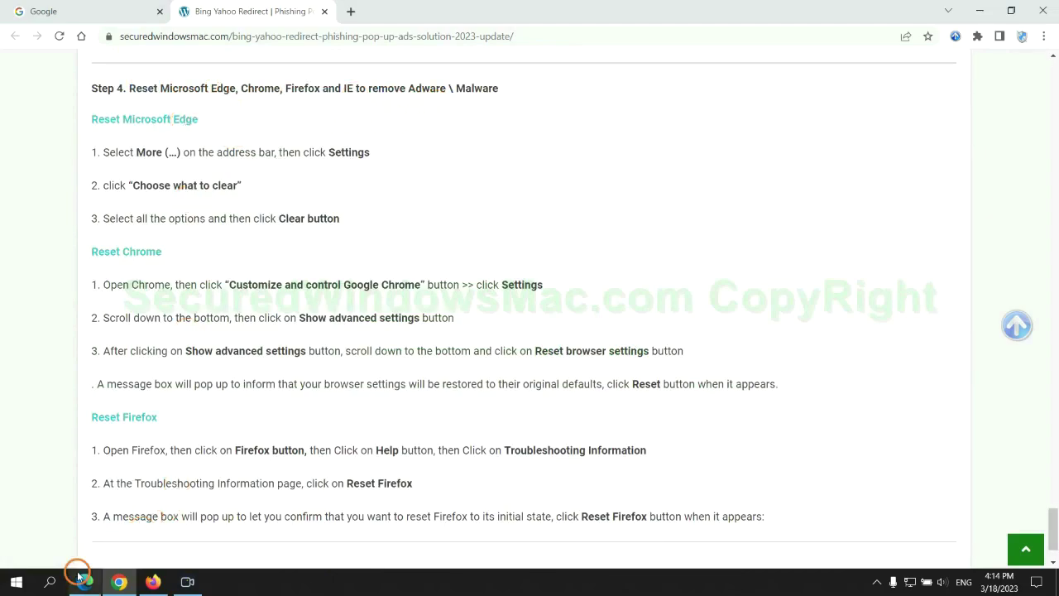
# Clear Edge's all-time history, download history, cookies and cached images and files
pyautogui.click(83, 579)
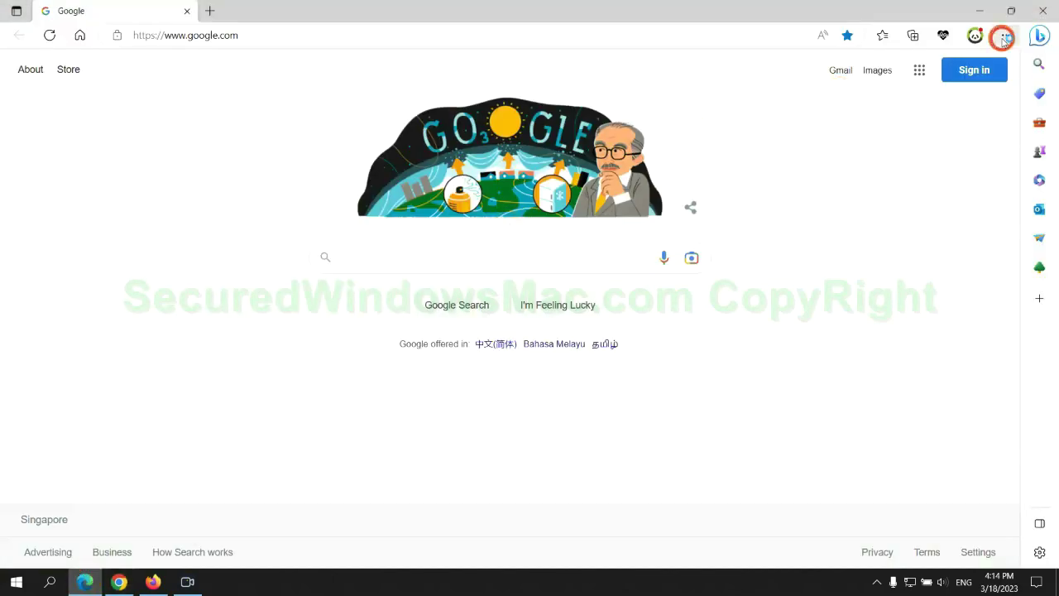
pyautogui.click(1004, 39)
pyautogui.click(831, 511)
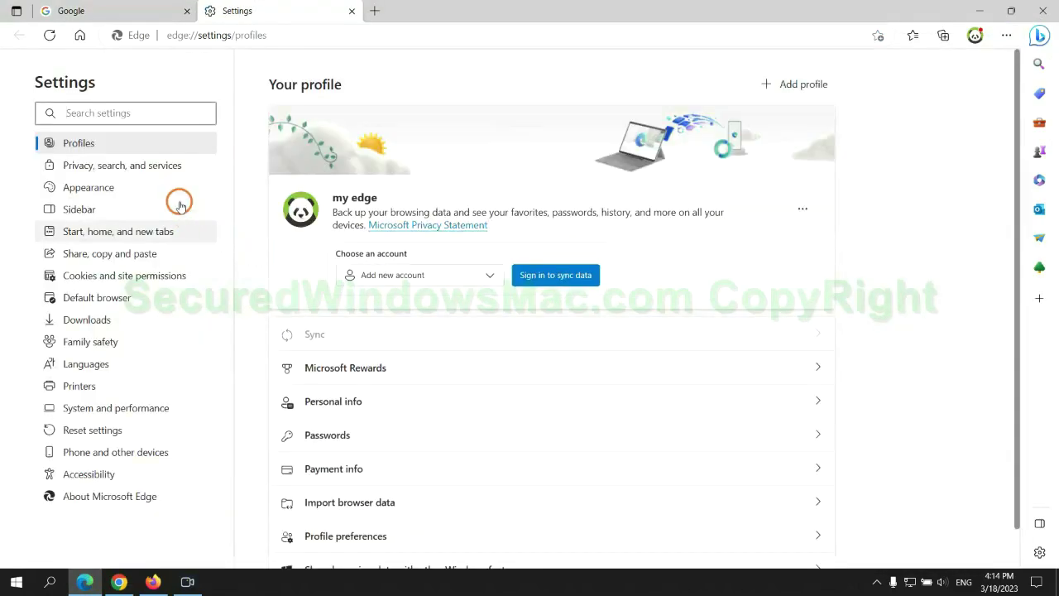
pyautogui.click(172, 167)
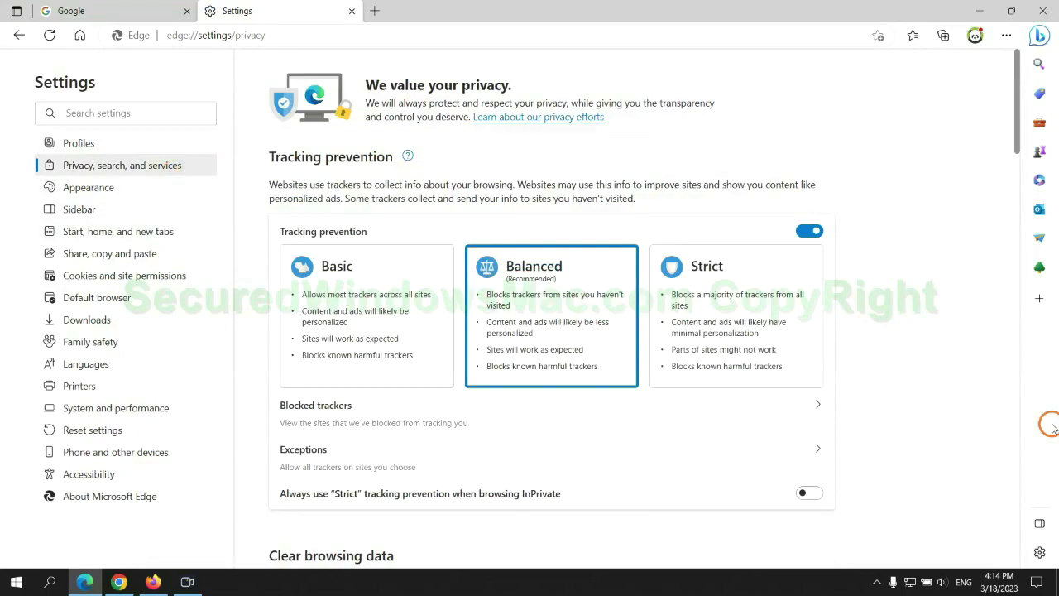
pyautogui.scroll(-3, 865, 366)
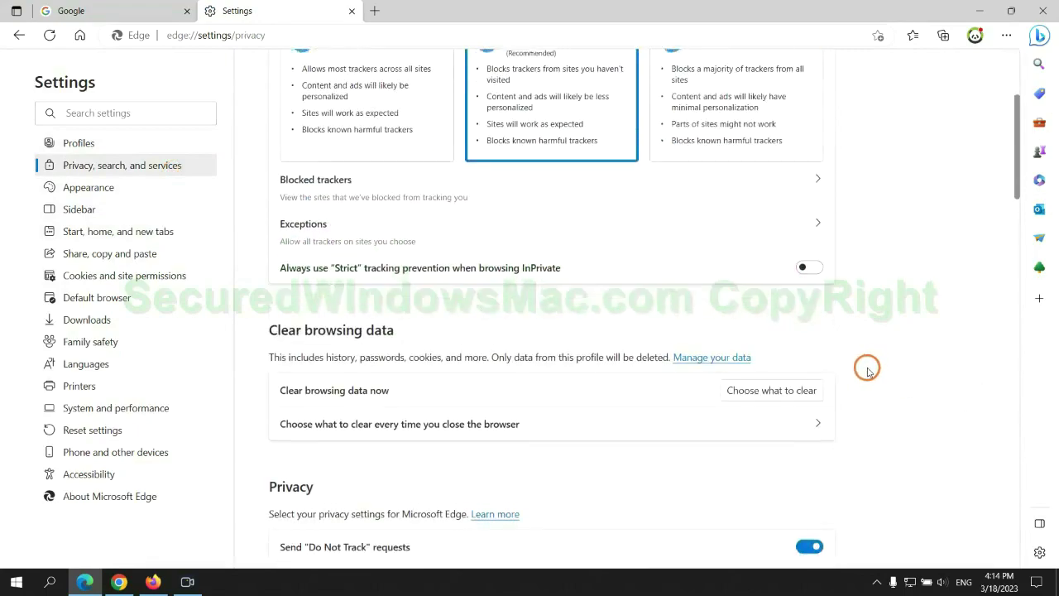
pyautogui.click(786, 384)
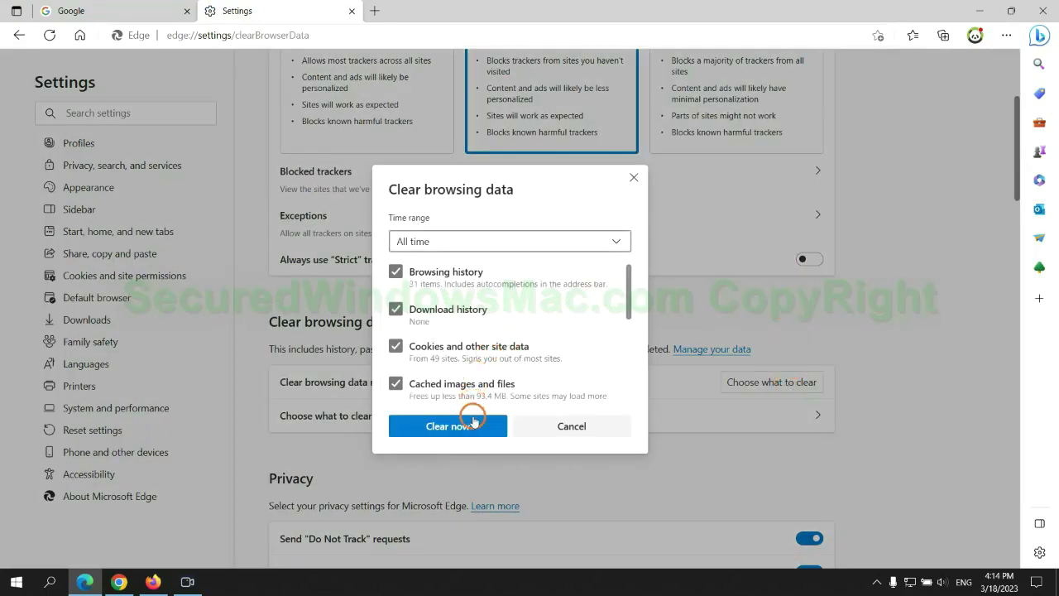
pyautogui.click(467, 429)
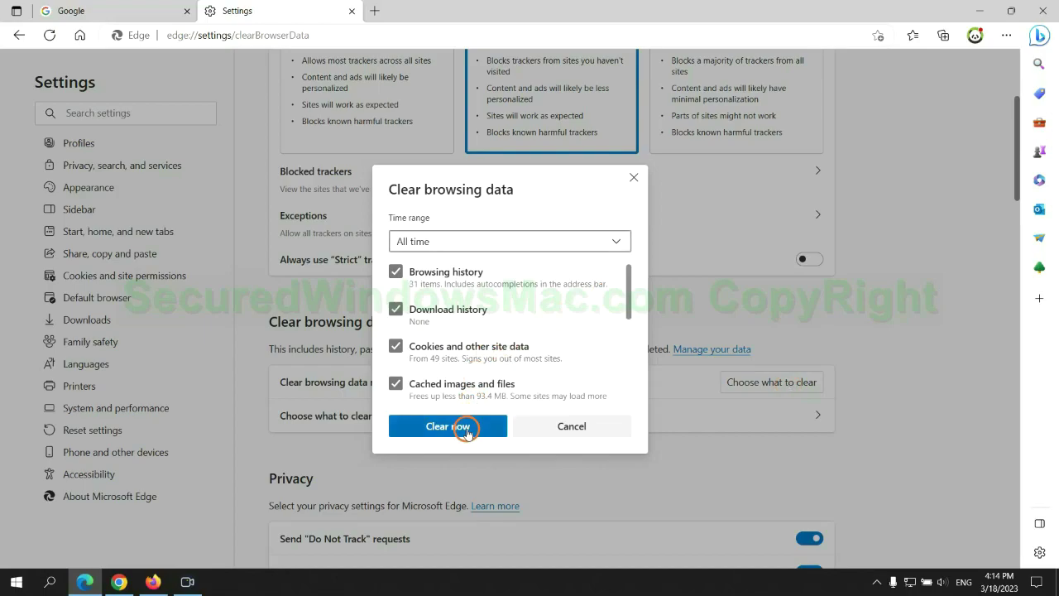
# Reset Chrome's settings to their original defaults
pyautogui.click(119, 582)
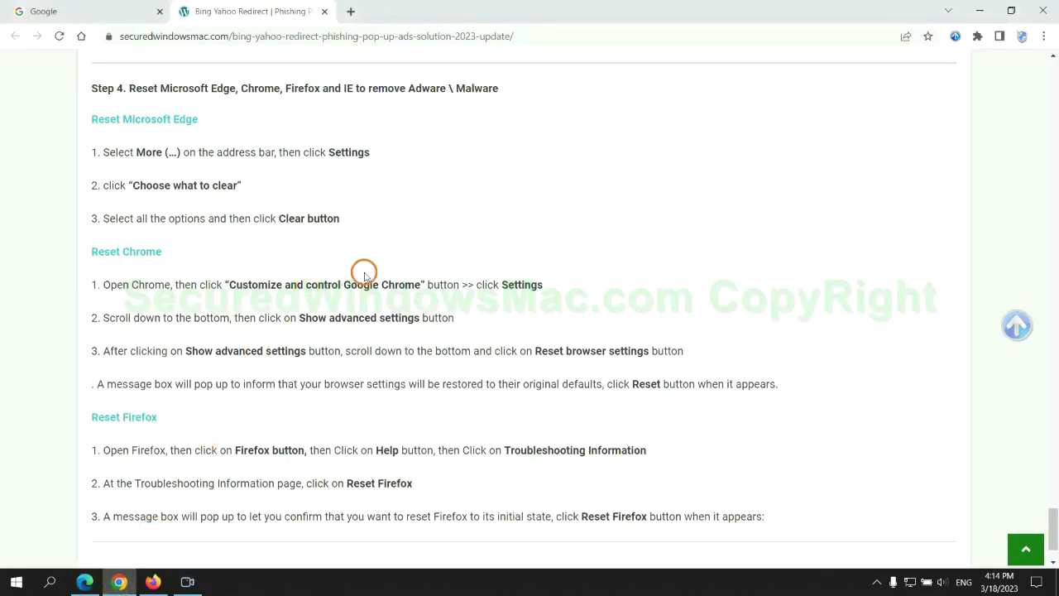
pyautogui.click(1042, 38)
pyautogui.write('reset')
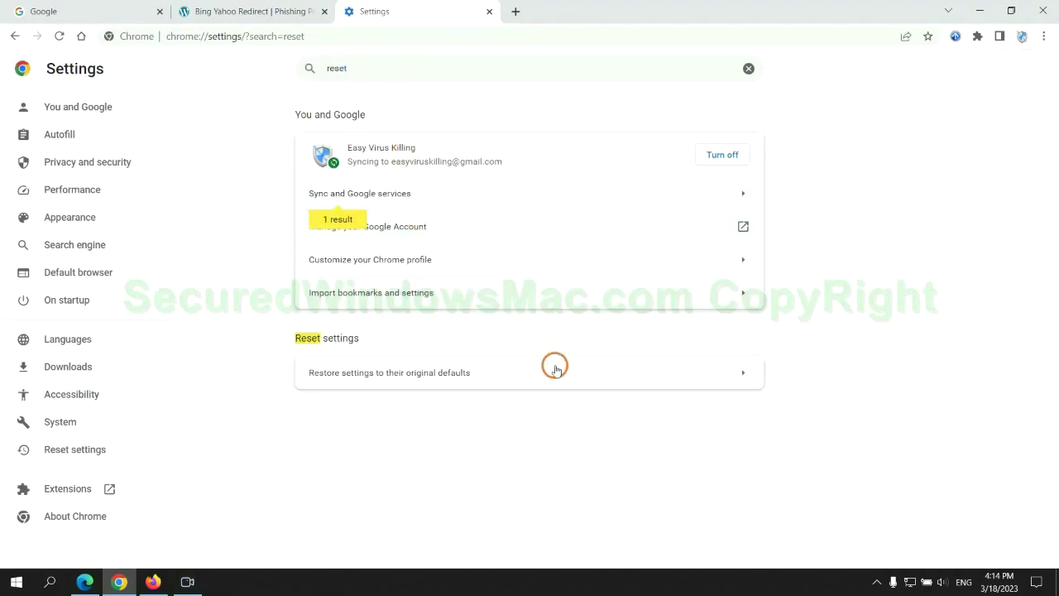
pyautogui.click(555, 369)
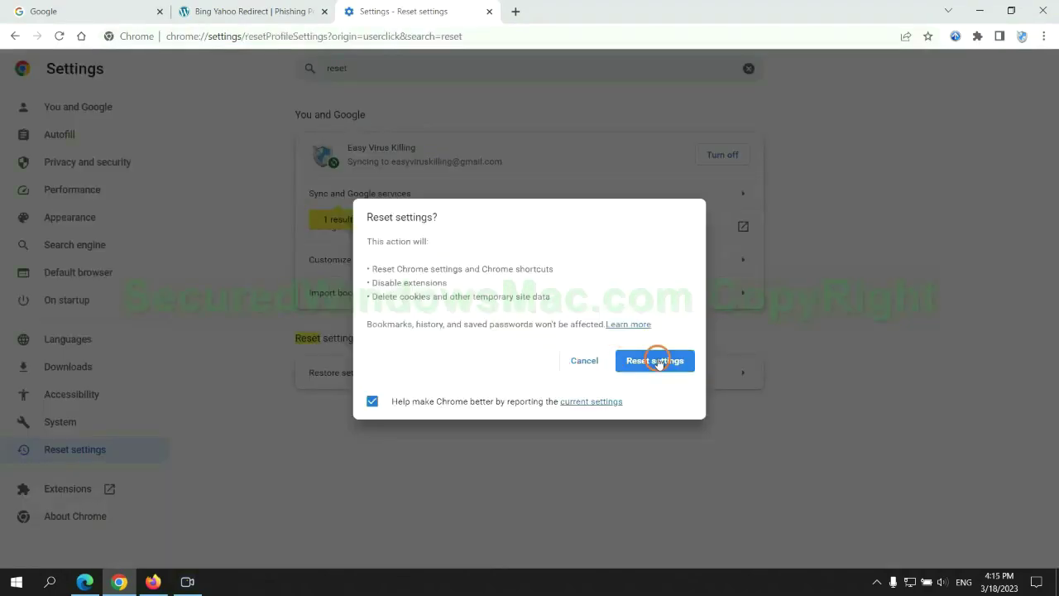
# Refresh Firefox from its Troubleshooting Information page, removing extensions and customizations
pyautogui.click(152, 575)
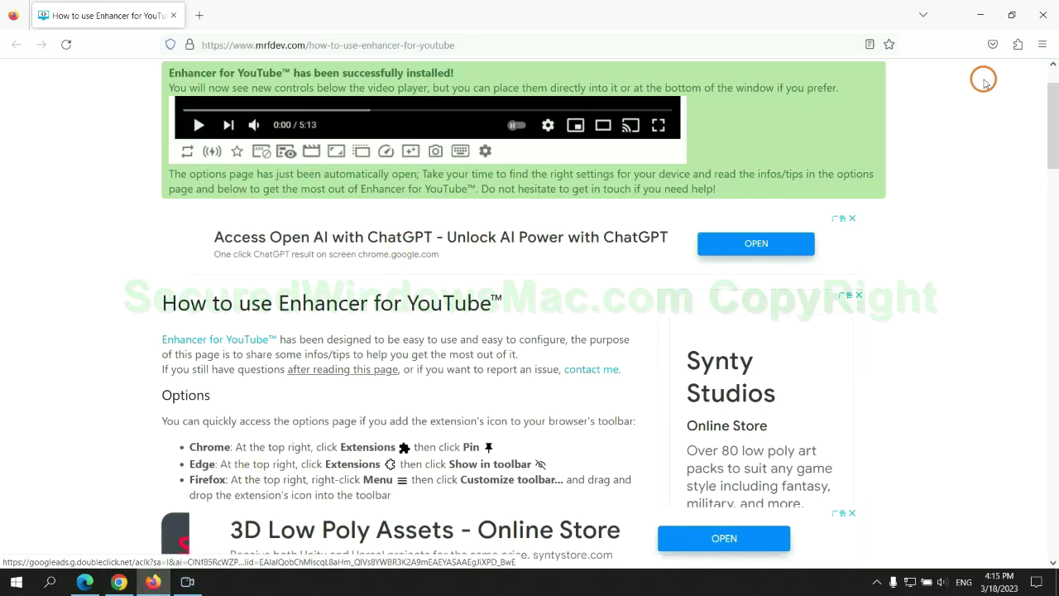
pyautogui.click(1041, 45)
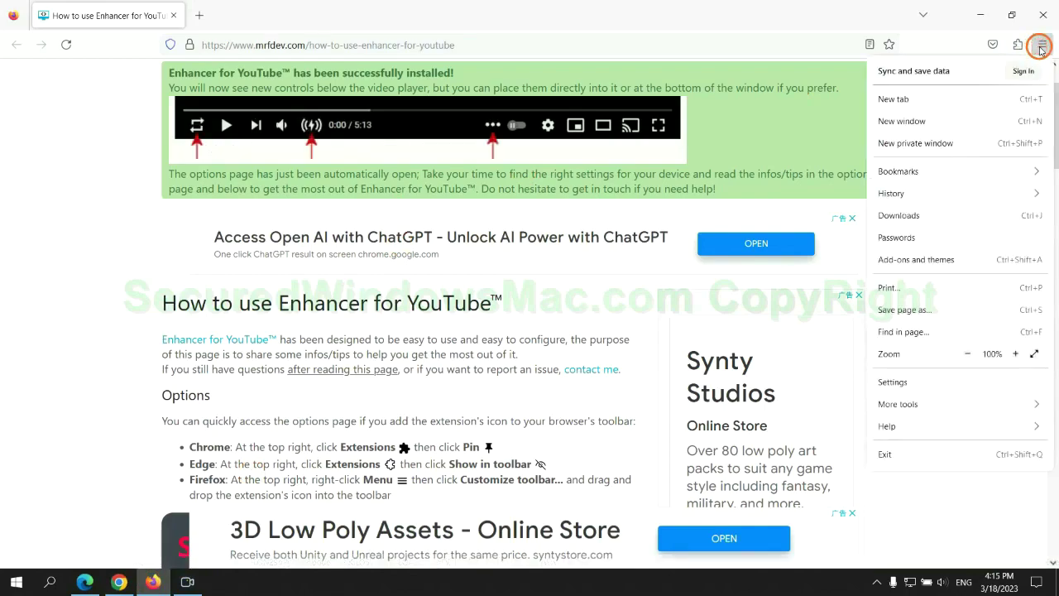
pyautogui.click(887, 423)
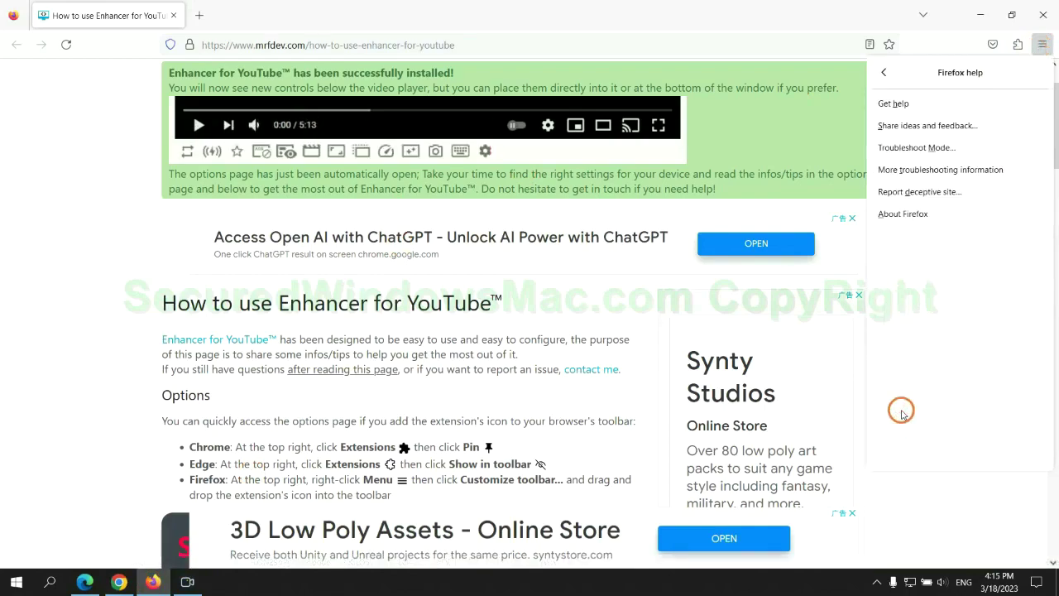
pyautogui.click(943, 169)
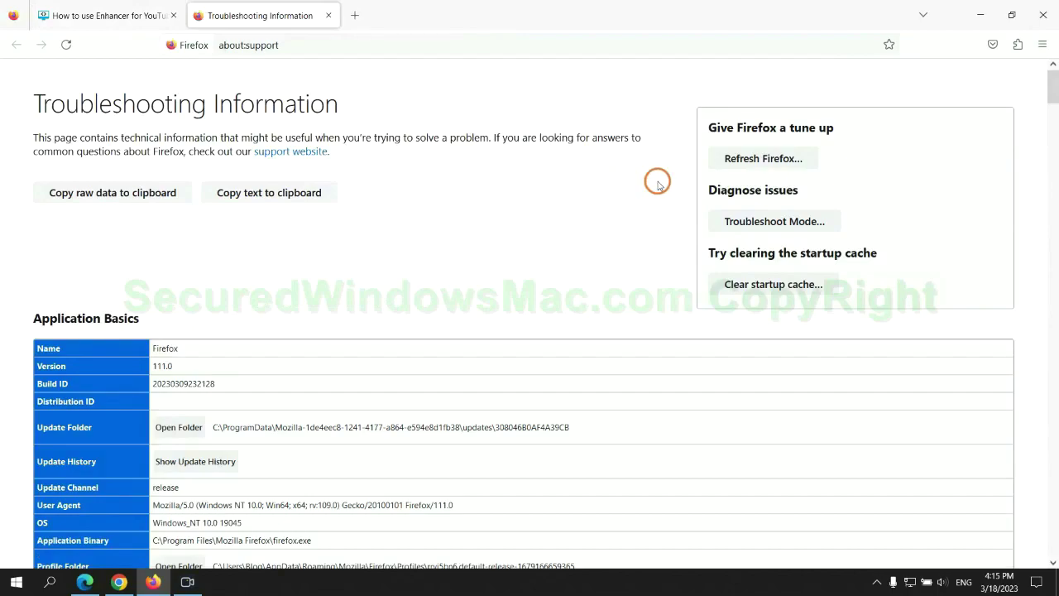
pyautogui.click(728, 158)
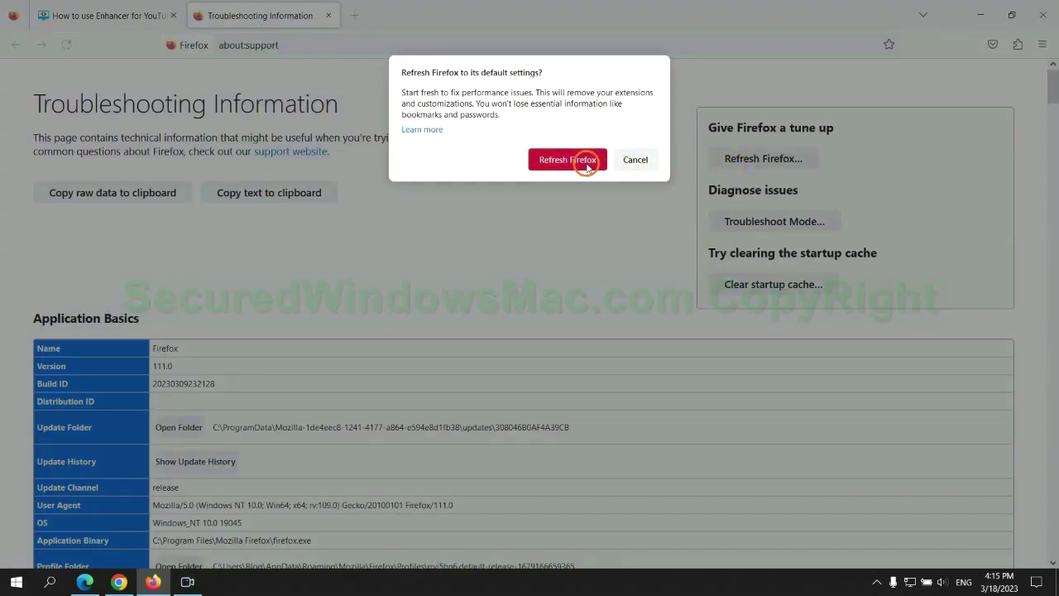